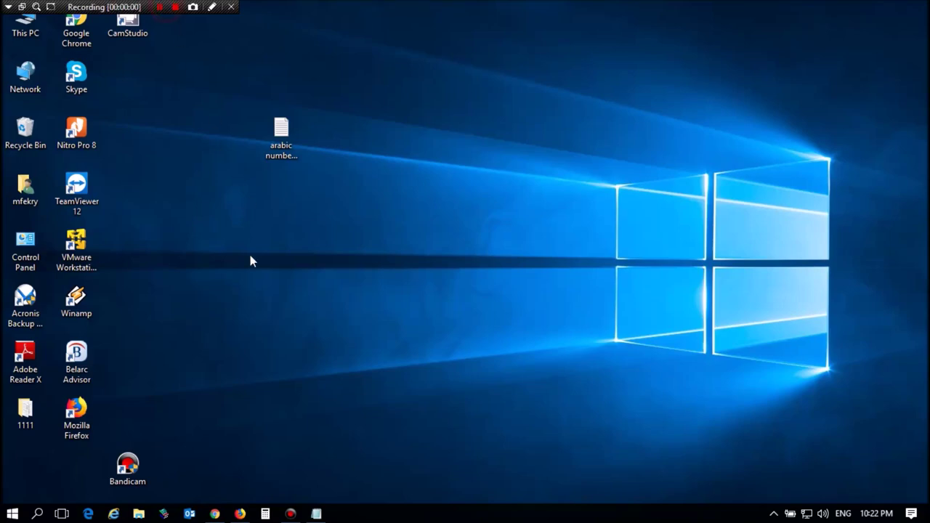
# Bring the 'arabic numbers excel.txt' Notepad notes to the front from the taskbar
pyautogui.click(315, 514)
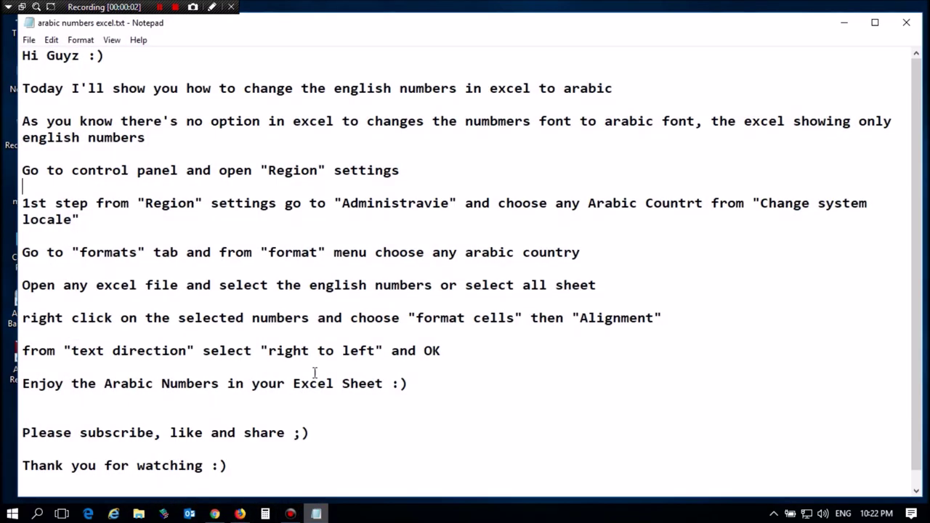
pyautogui.moveTo(26, 55); pyautogui.dragTo(102, 56)
pyautogui.click(23, 55)
pyautogui.moveTo(24, 55); pyautogui.dragTo(97, 56)
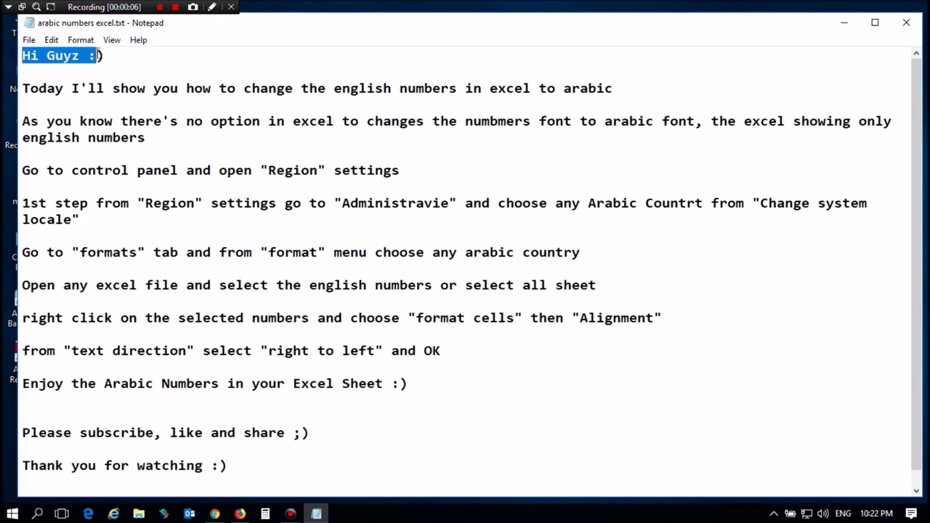
pyautogui.moveTo(24, 88); pyautogui.dragTo(452, 88)
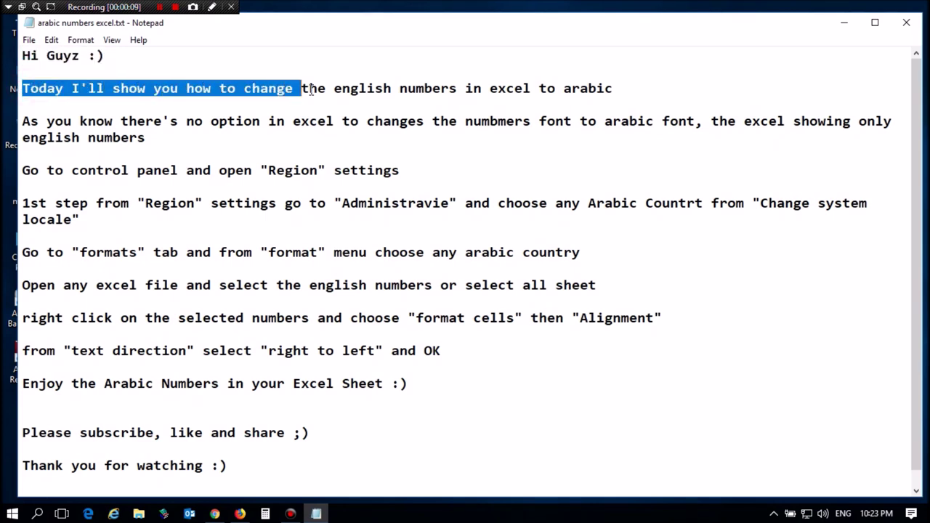
pyautogui.moveTo(478, 88); pyautogui.dragTo(621, 91)
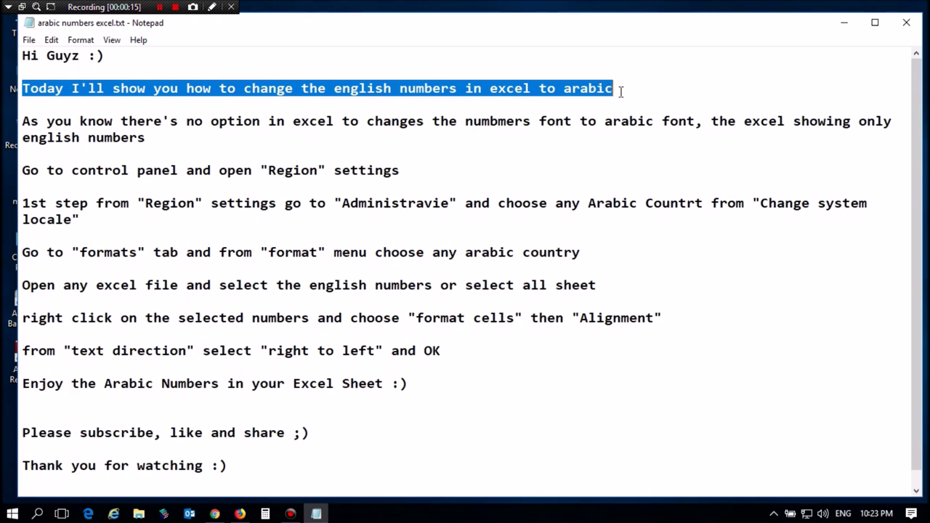
pyautogui.moveTo(26, 122); pyautogui.dragTo(532, 121)
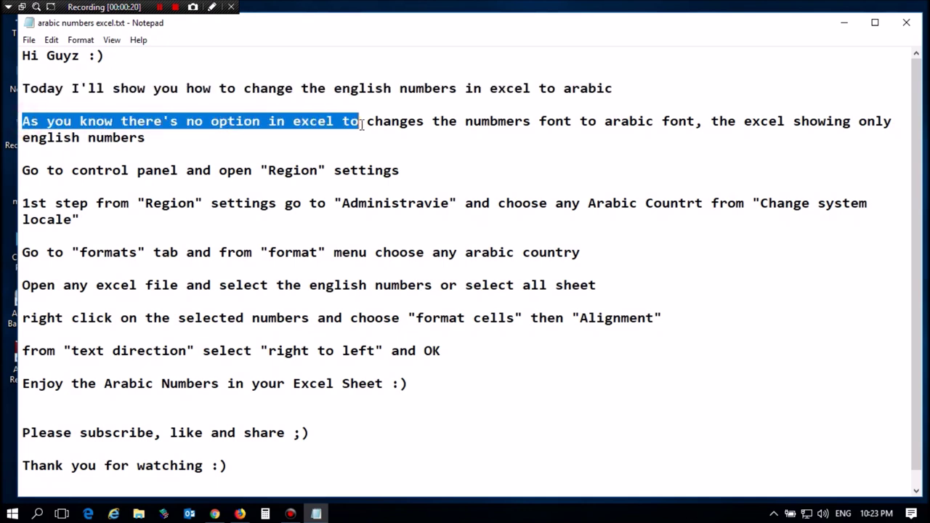
pyautogui.moveTo(531, 121); pyautogui.dragTo(695, 120)
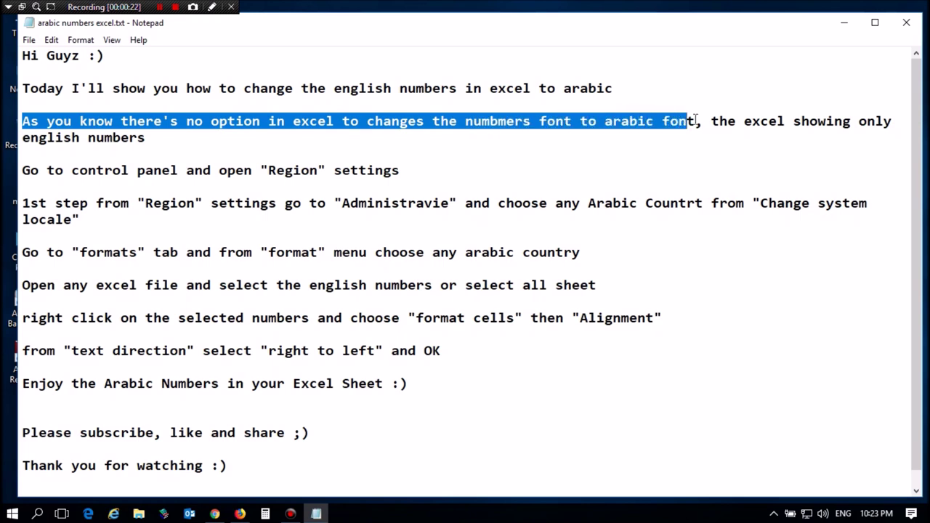
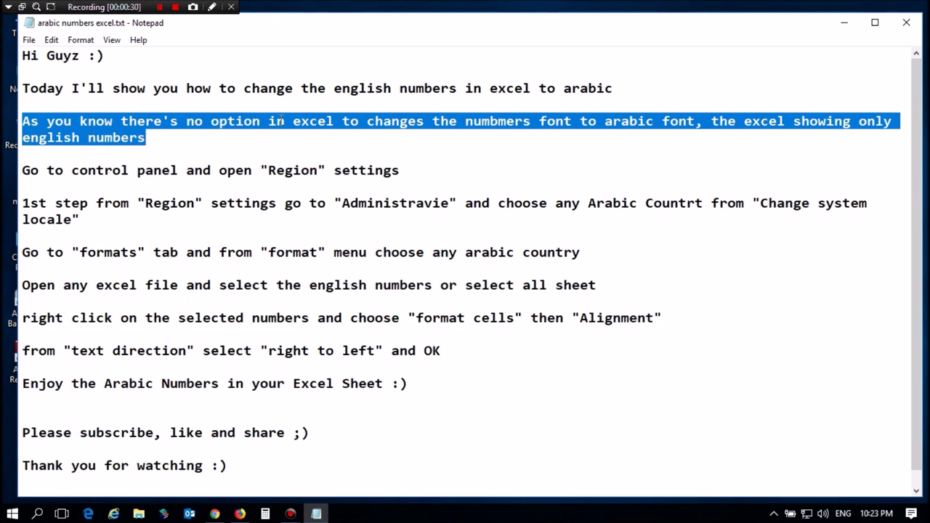
# Create a new Excel worksheet on the desktop named test.xlsx
pyautogui.click(845, 22)
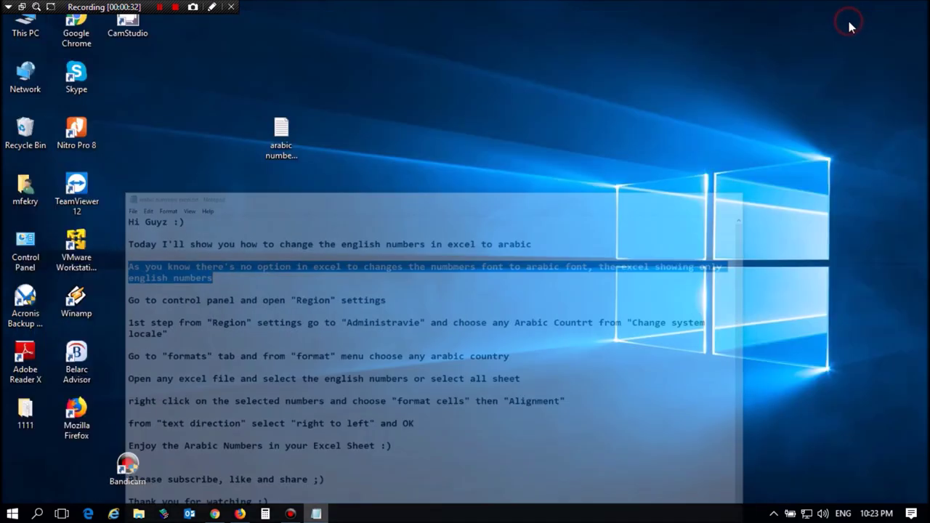
pyautogui.rightClick(413, 166)
pyautogui.click(463, 290)
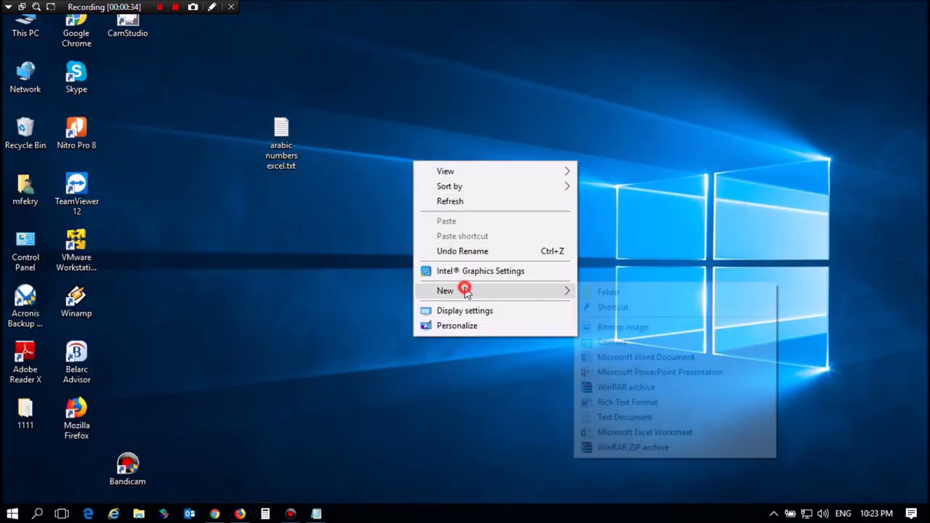
pyautogui.click(632, 432)
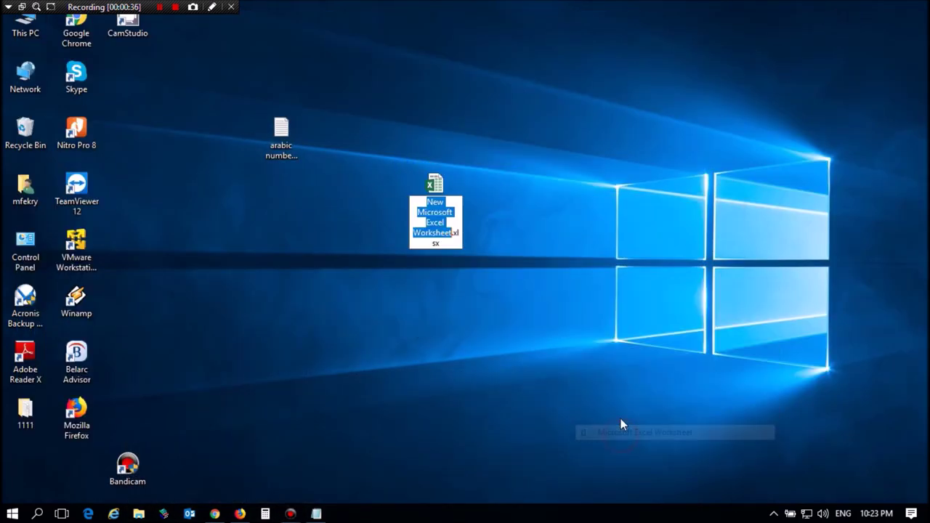
pyautogui.write('tes')
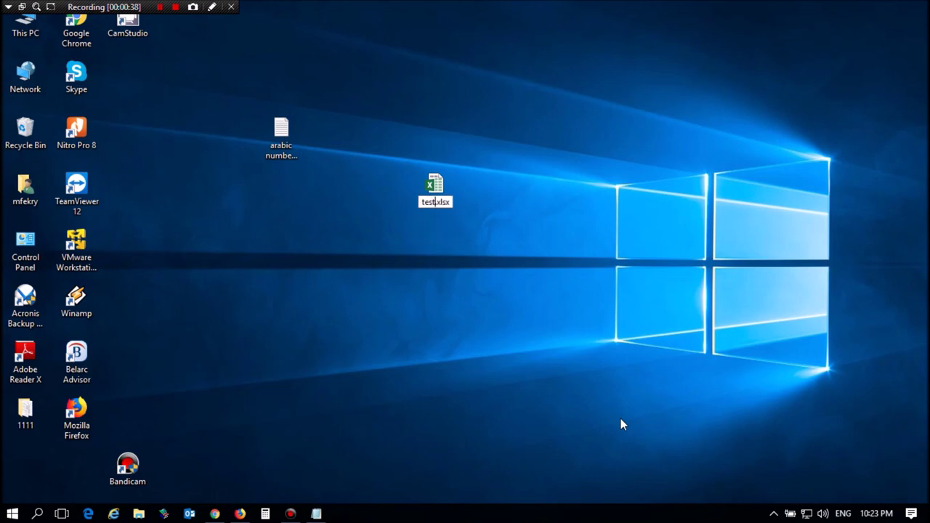
pyautogui.press('Return')
pyautogui.press('Return')
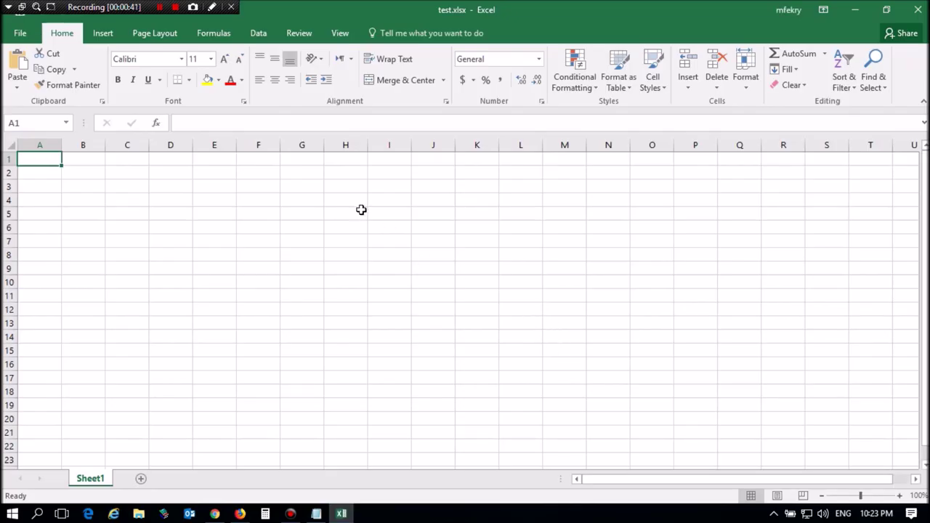
# Enter sample numbers in cells H5, H10 and L7, with 12334 in L7
pyautogui.click(361, 210)
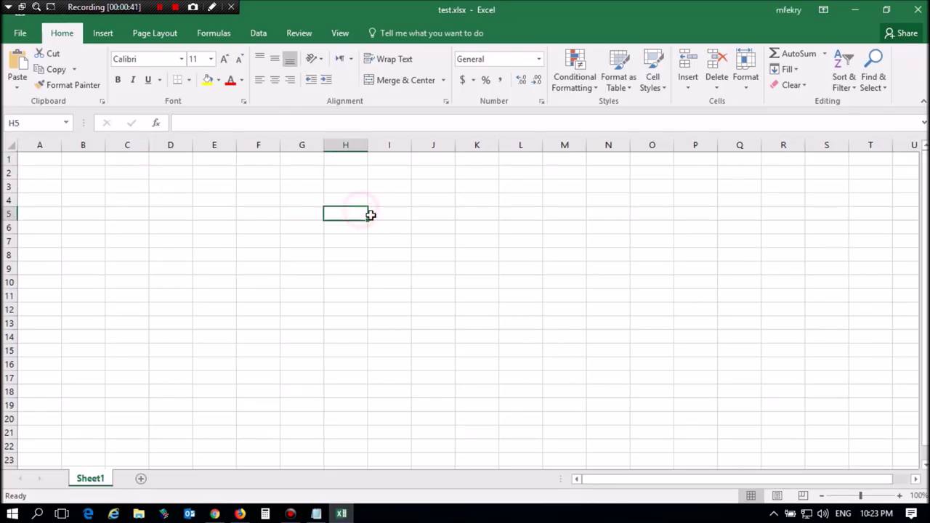
pyautogui.write('1234')
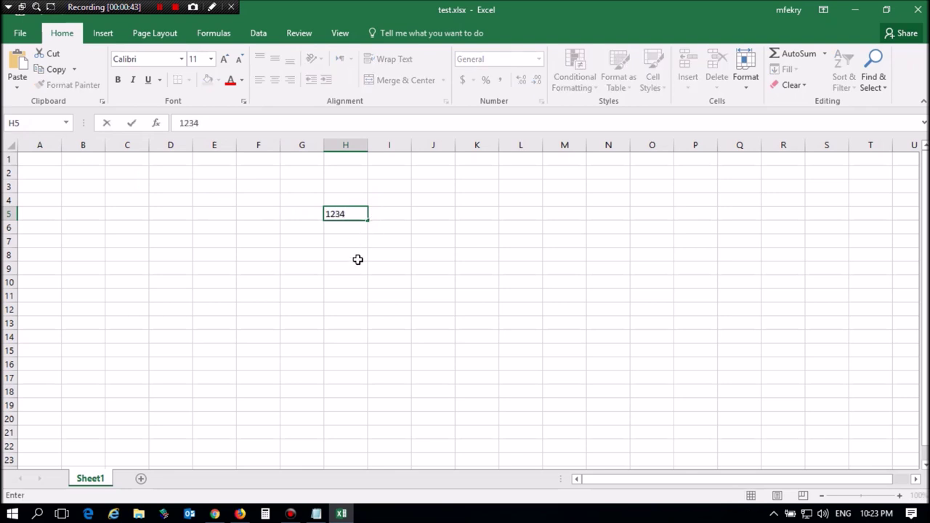
pyautogui.click(357, 278)
pyautogui.write('1234')
pyautogui.click(515, 240)
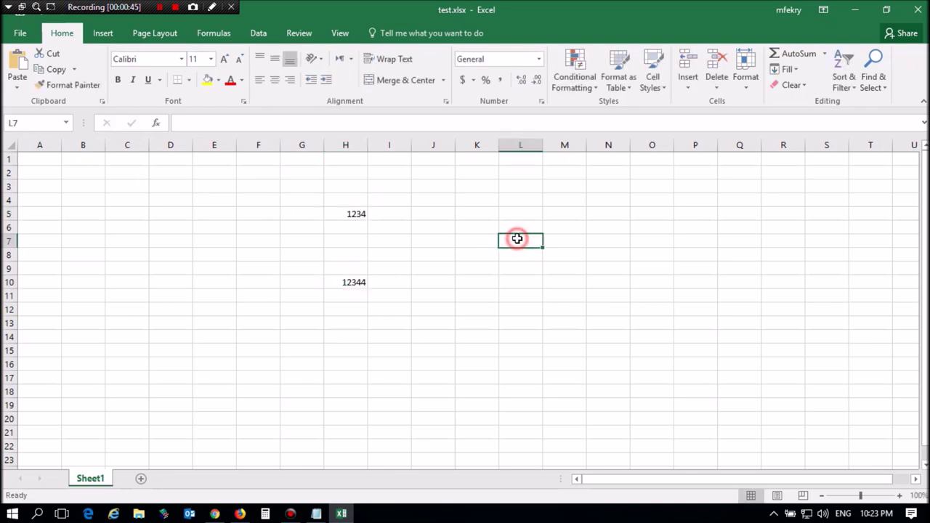
pyautogui.write('12334')
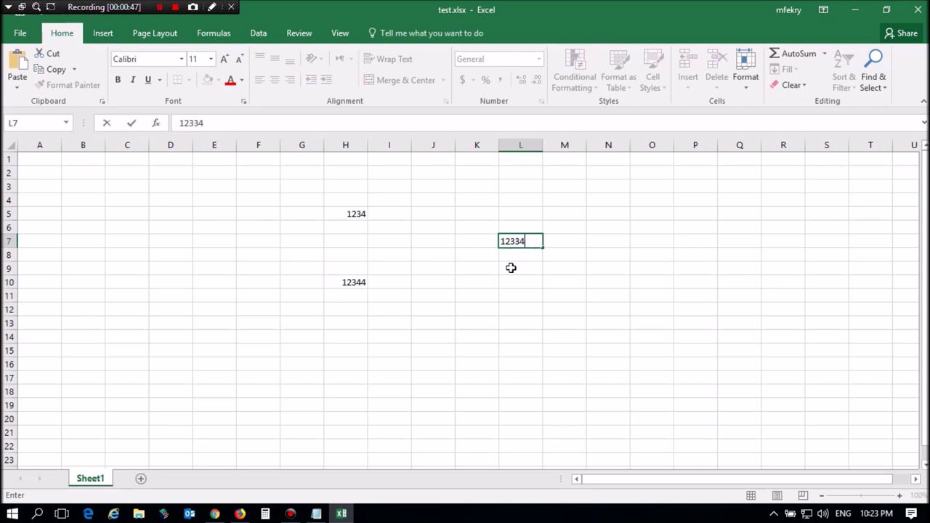
pyautogui.click(509, 280)
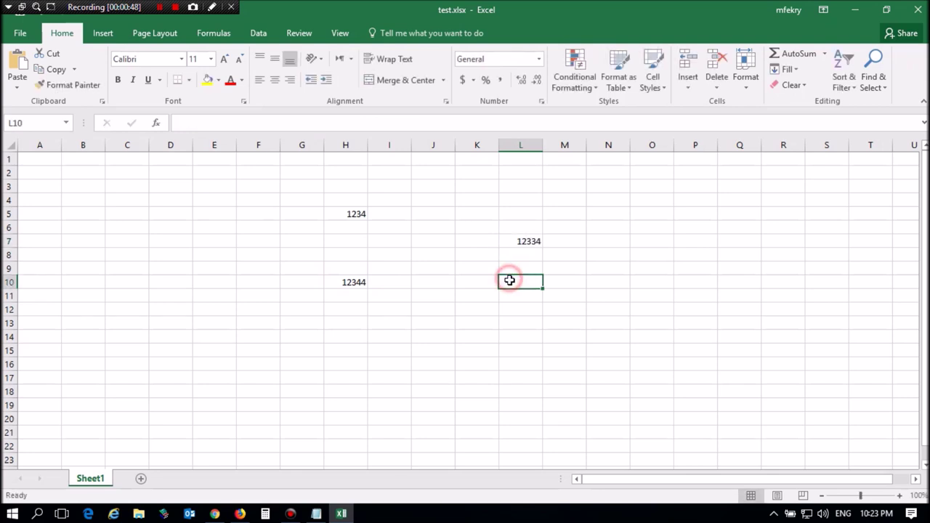
# Type the Latin text 'sdfsdfsdf' into cell N10
pyautogui.click(848, 513)
pyautogui.click(691, 204)
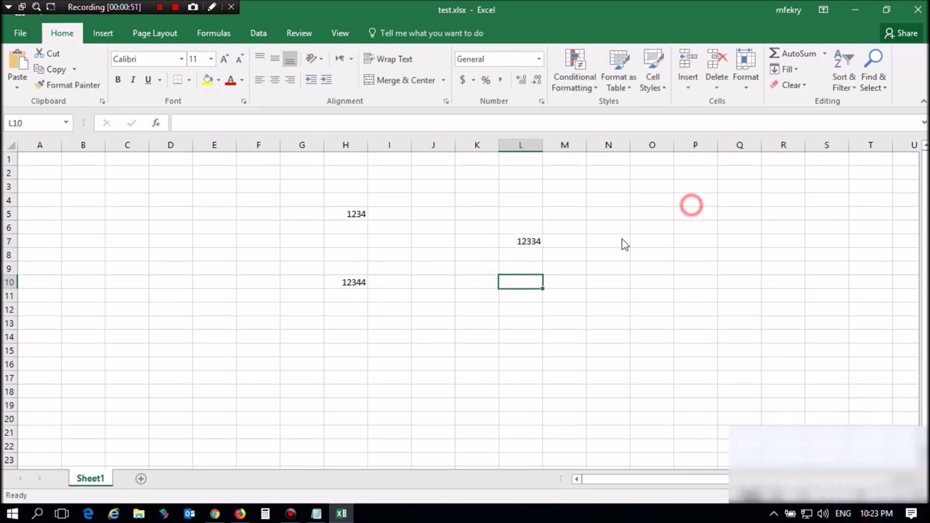
pyautogui.click(602, 281)
pyautogui.write('sdfsdf')
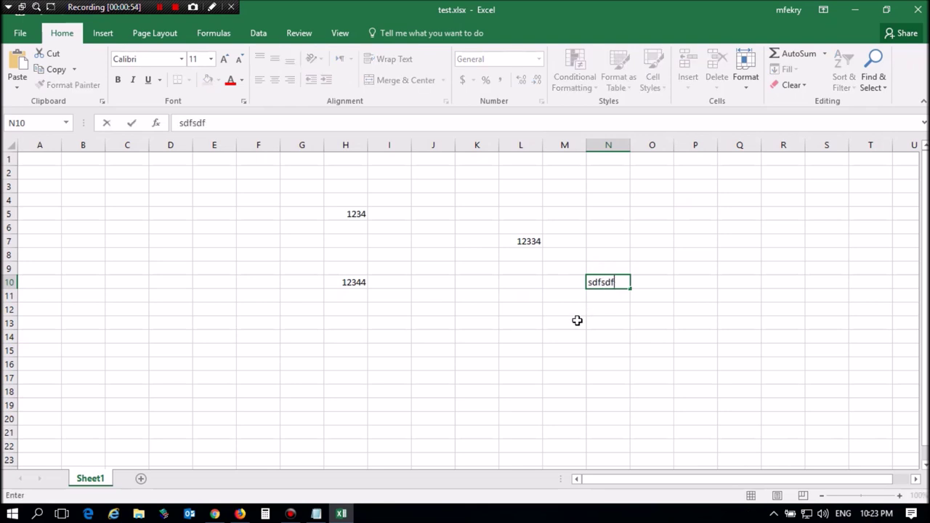
pyautogui.write('sdf')
pyautogui.click(550, 326)
# Switch the input language to Arabic and type 'سيبسيبسيبسيب' into cell K13
pyautogui.click(846, 514)
pyautogui.click(828, 442)
pyautogui.click(487, 323)
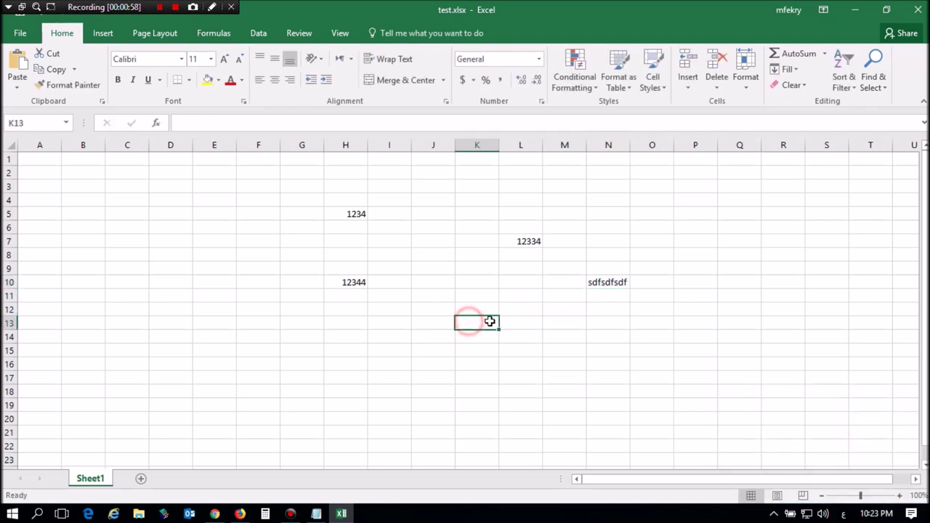
pyautogui.write('سيبسيبسيبسيب')
pyautogui.click(412, 366)
# Enter 12344 in K14 and 122344 in K16, then minimize Excel
pyautogui.click(477, 341)
pyautogui.write('12344')
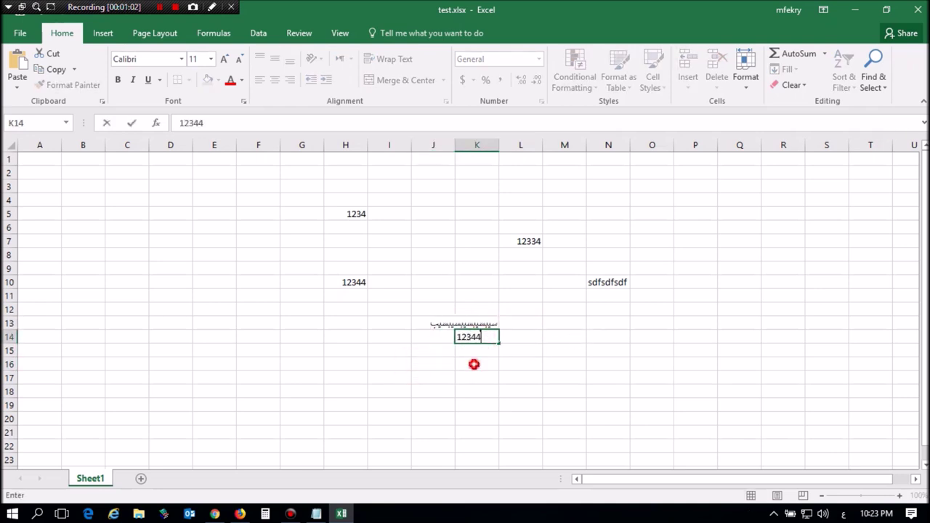
pyautogui.click(474, 364)
pyautogui.write('122344')
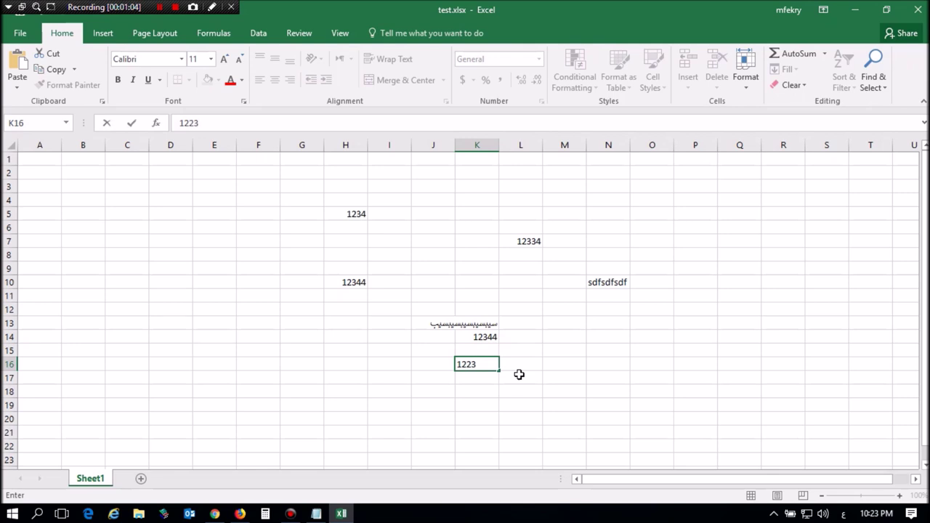
pyautogui.click(689, 412)
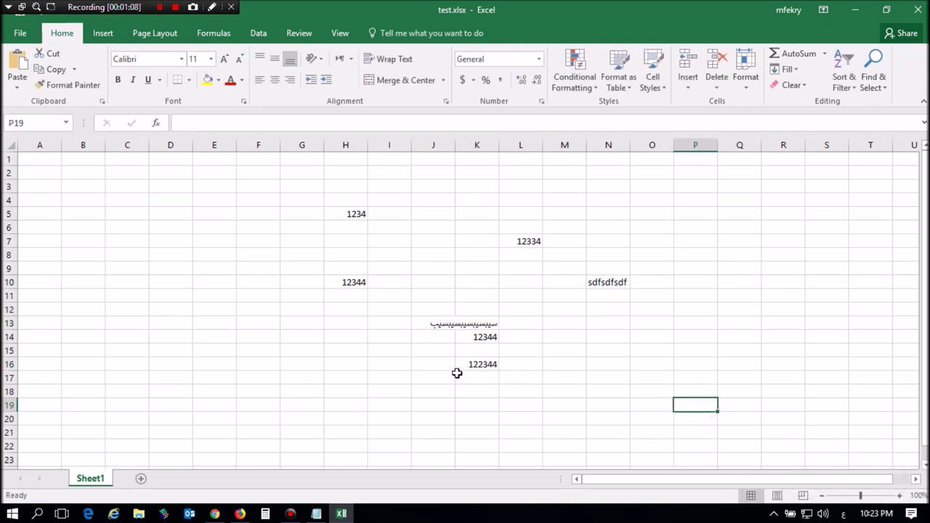
pyautogui.click(854, 9)
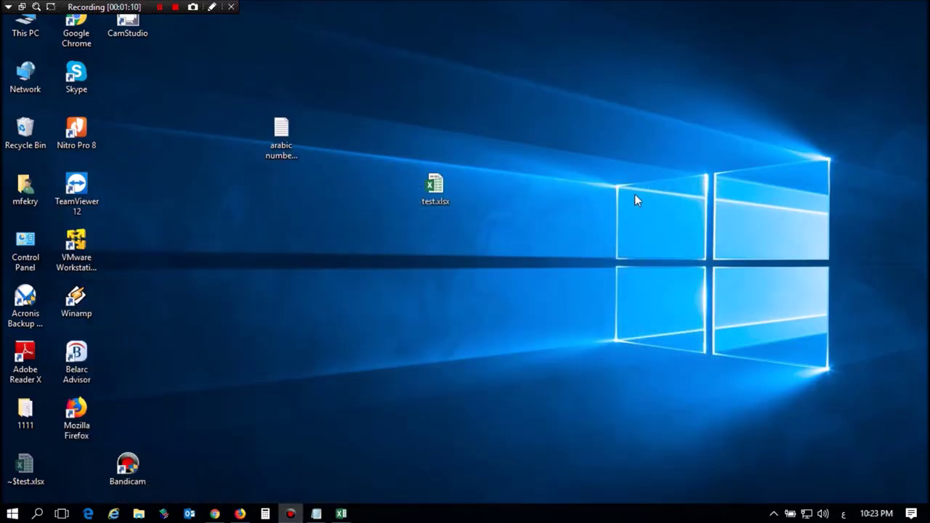
# Restore the Notepad notes and highlight the 'Go to control panel' instruction line
pyautogui.click(325, 512)
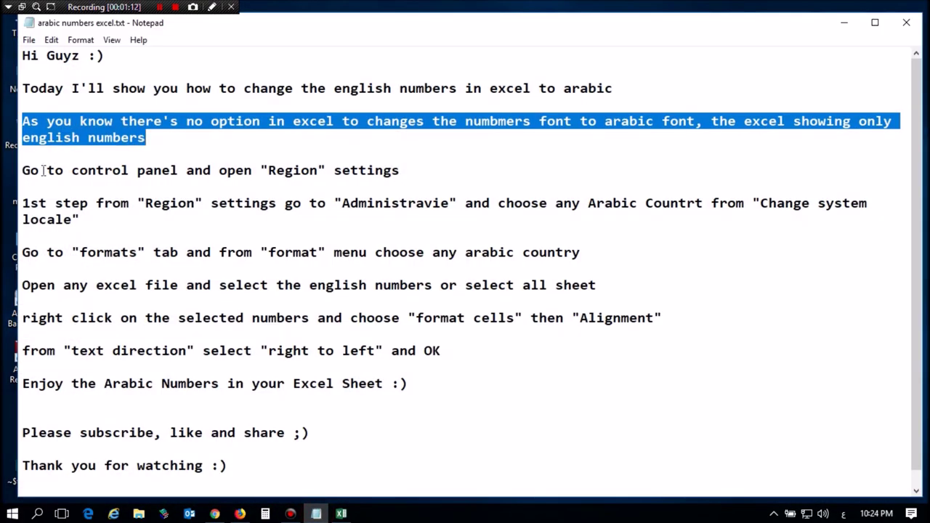
pyautogui.moveTo(27, 170); pyautogui.dragTo(257, 172)
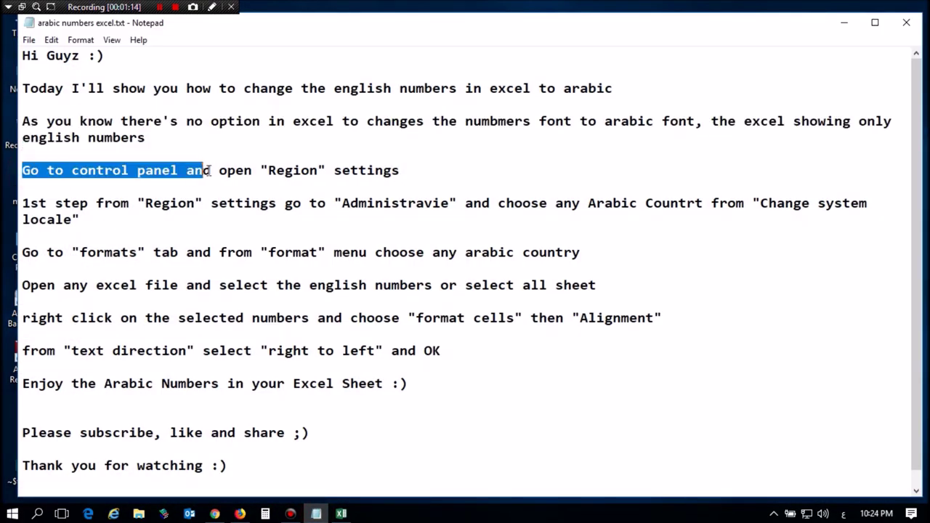
pyautogui.moveTo(257, 172); pyautogui.dragTo(415, 174)
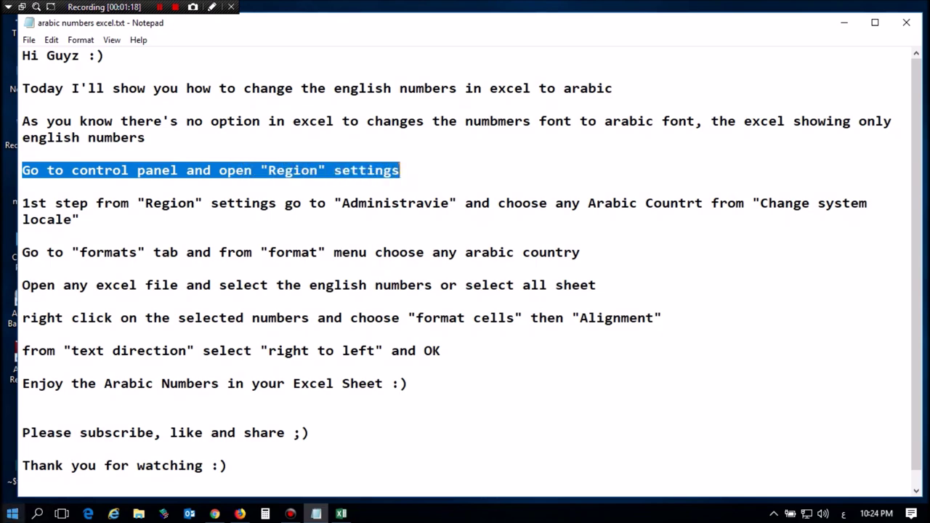
pyautogui.click(13, 513)
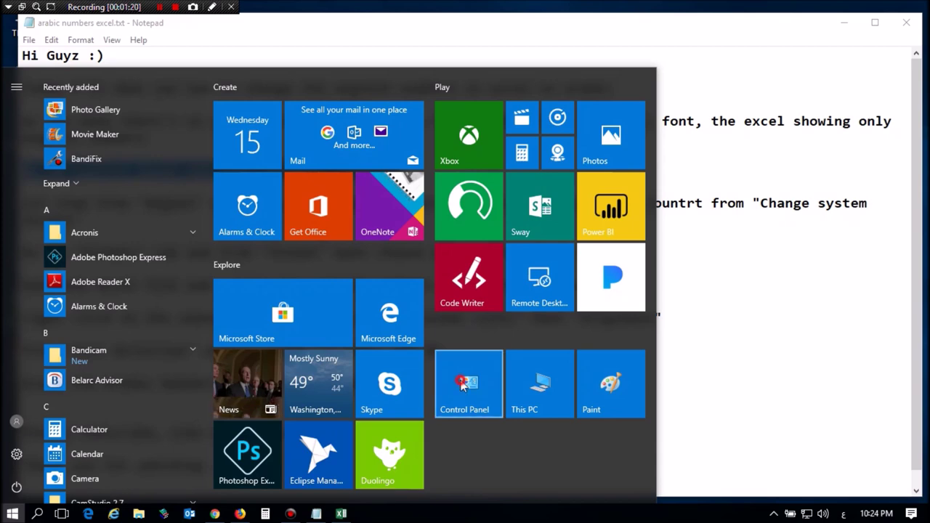
# Open Region in Control Panel and highlight the notes' first step about Administrative settings
pyautogui.click(469, 385)
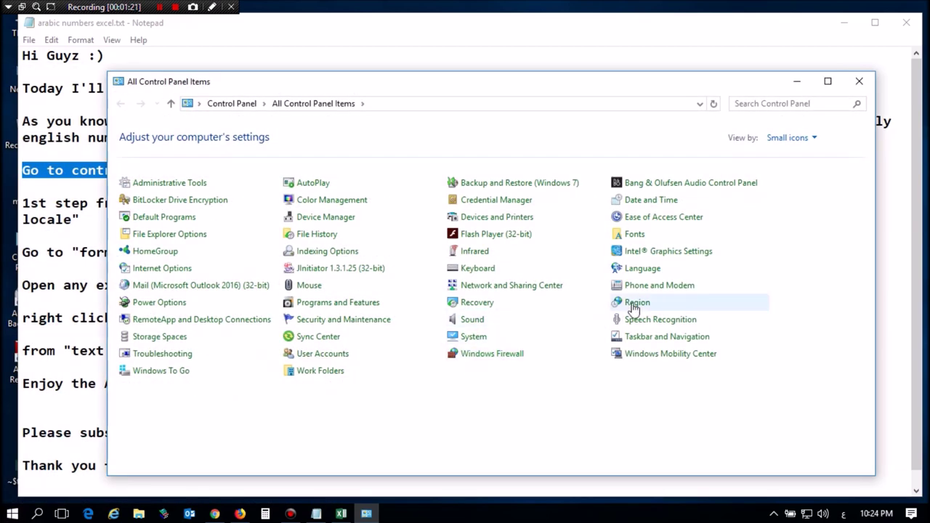
pyautogui.click(637, 304)
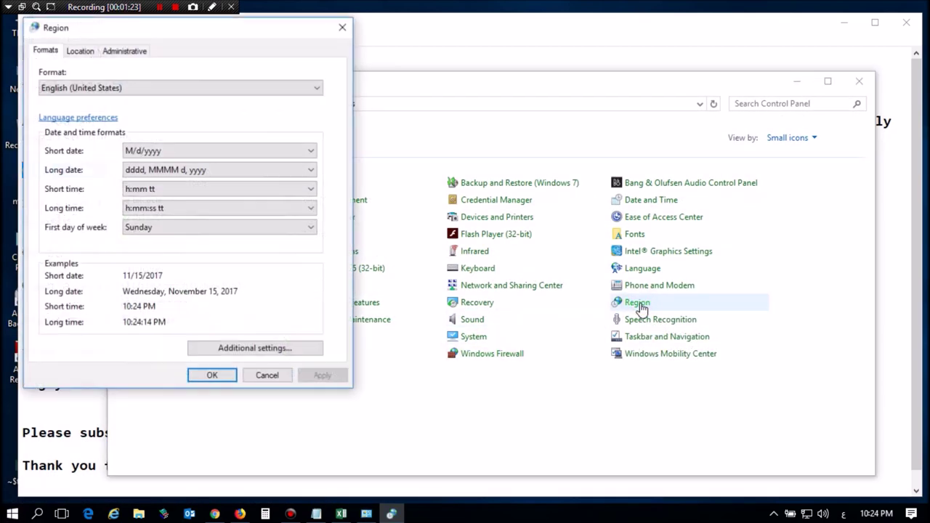
pyautogui.click(71, 408)
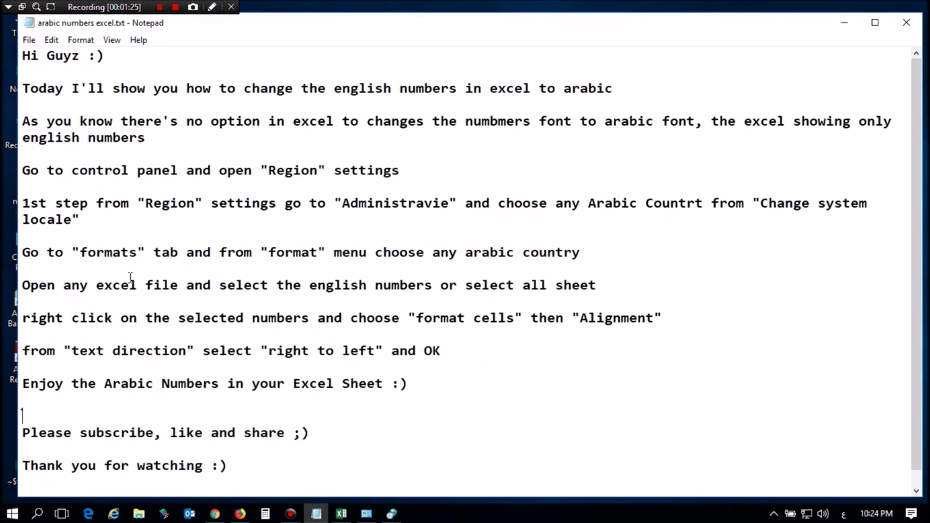
pyautogui.moveTo(30, 203); pyautogui.dragTo(451, 205)
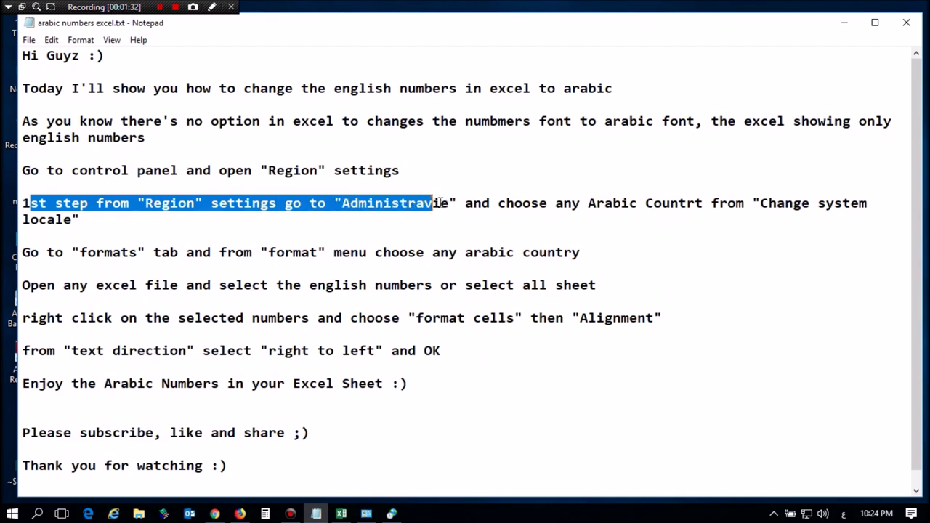
pyautogui.moveTo(451, 204); pyautogui.dragTo(878, 211)
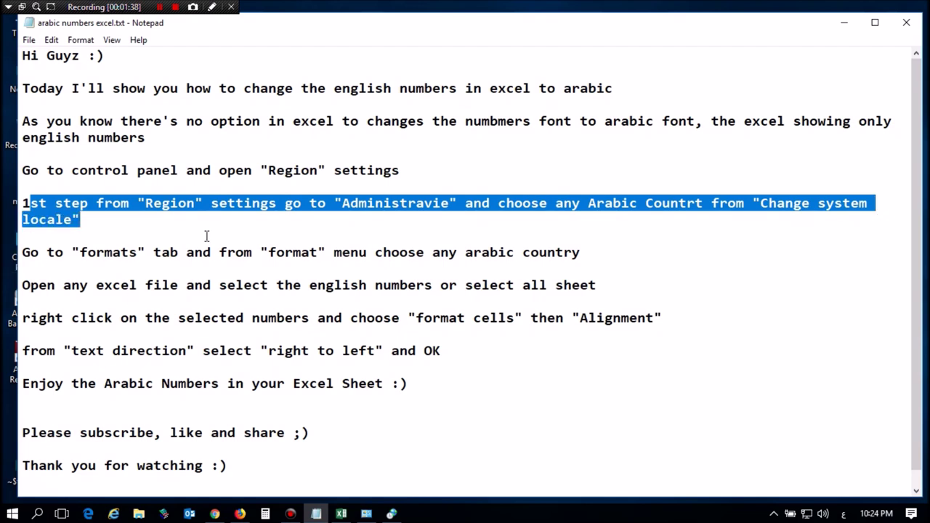
pyautogui.click(390, 512)
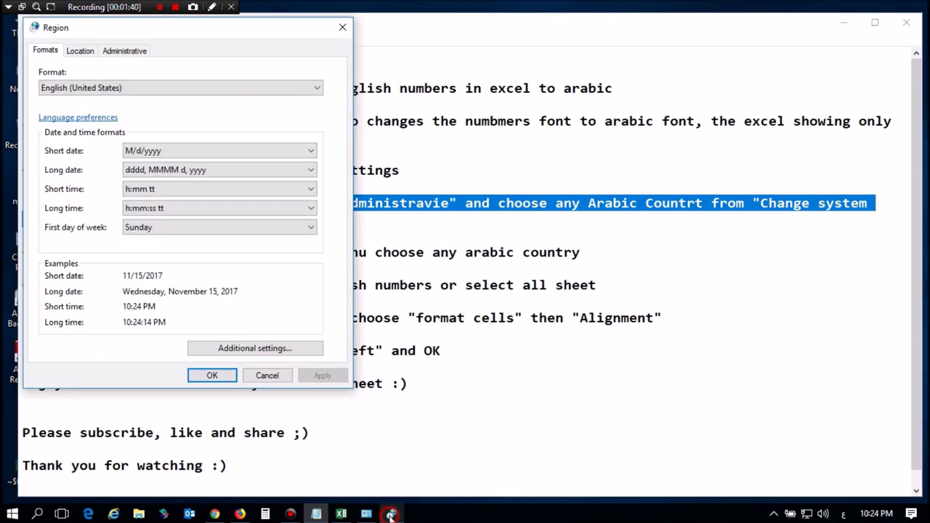
# Change the system locale for non-Unicode programs to Arabic (Saudi Arabia)
pyautogui.click(122, 50)
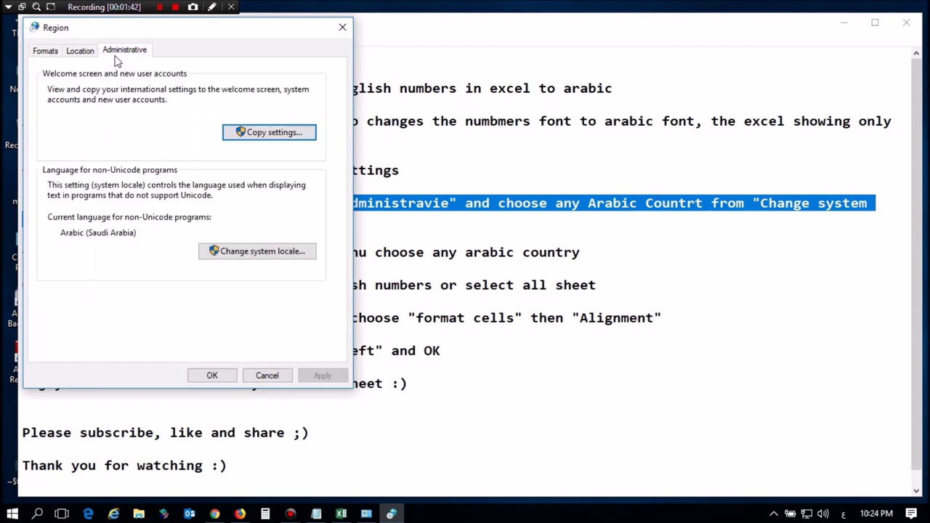
pyautogui.click(236, 252)
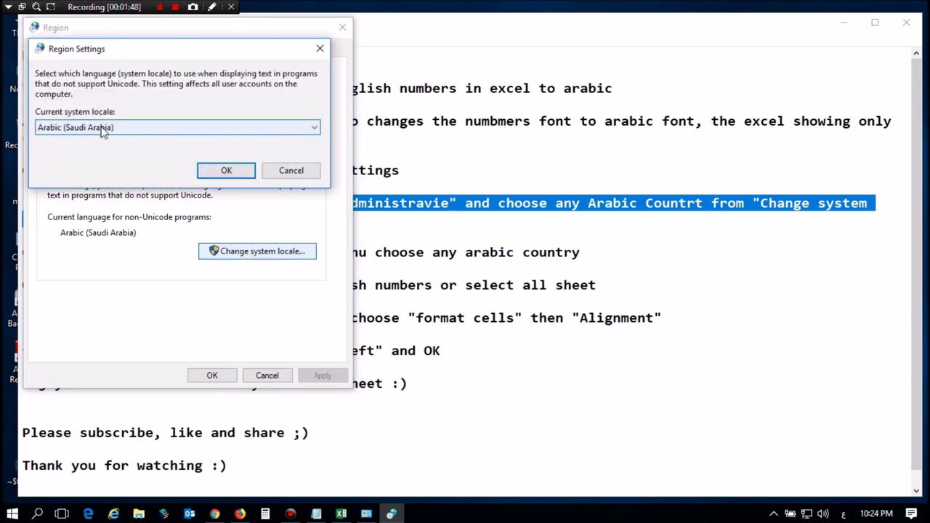
pyautogui.click(225, 170)
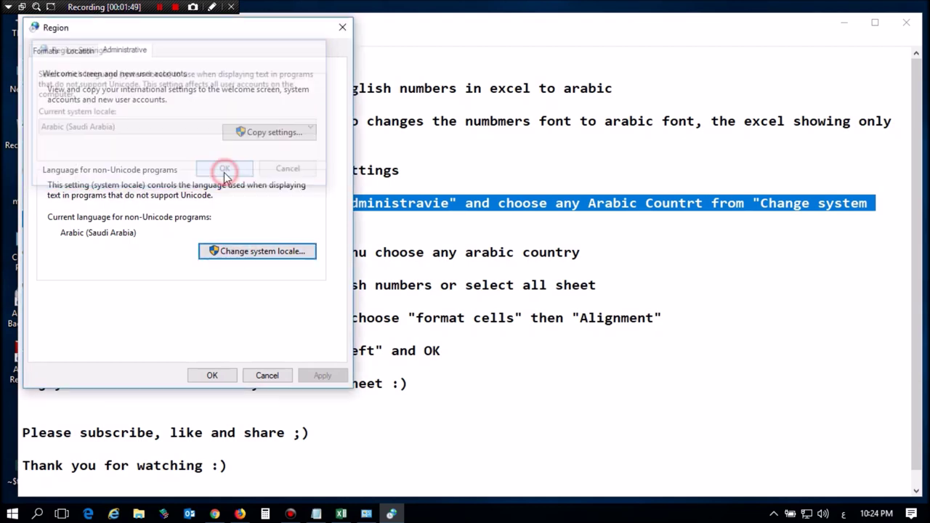
# Highlight the notes' step about the regional Formats setting
pyautogui.click(434, 253)
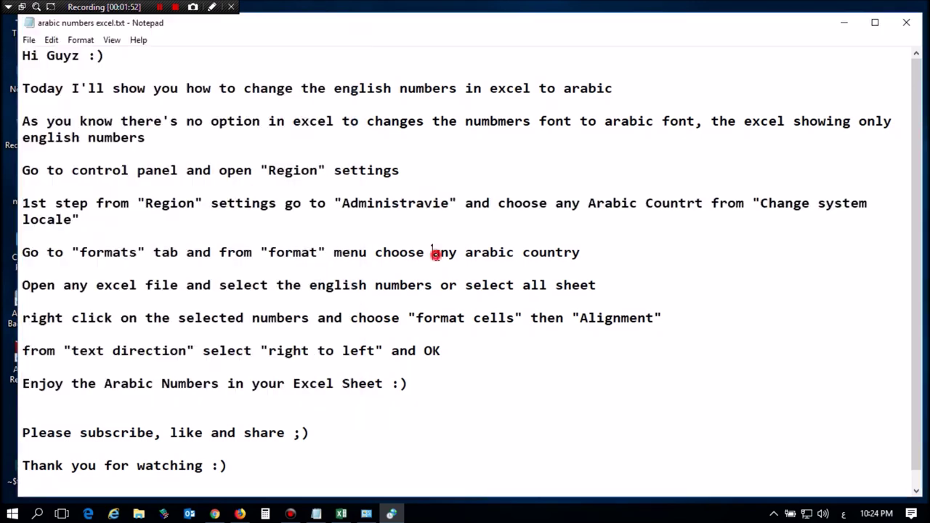
pyautogui.moveTo(23, 253); pyautogui.dragTo(568, 254)
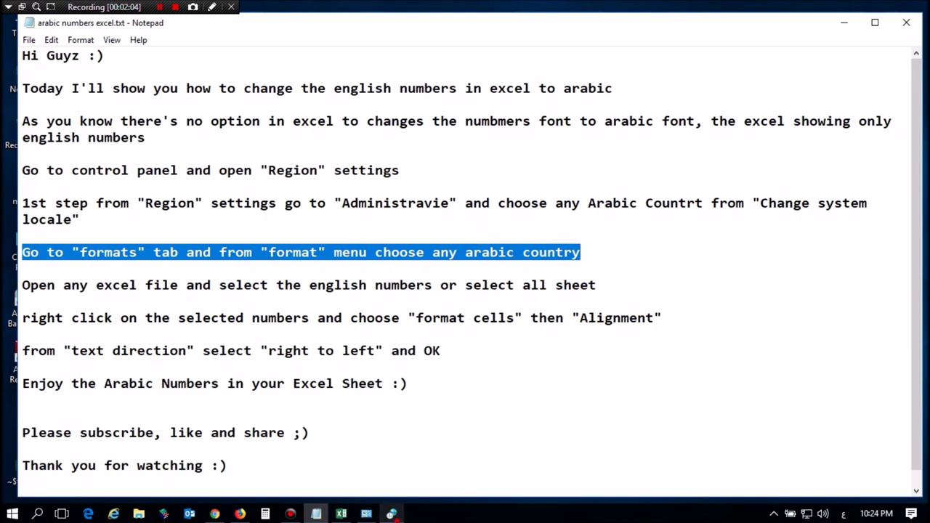
pyautogui.click(366, 512)
# Set the Region format to Arabic (Saudi Arabia) and apply it
pyautogui.click(43, 55)
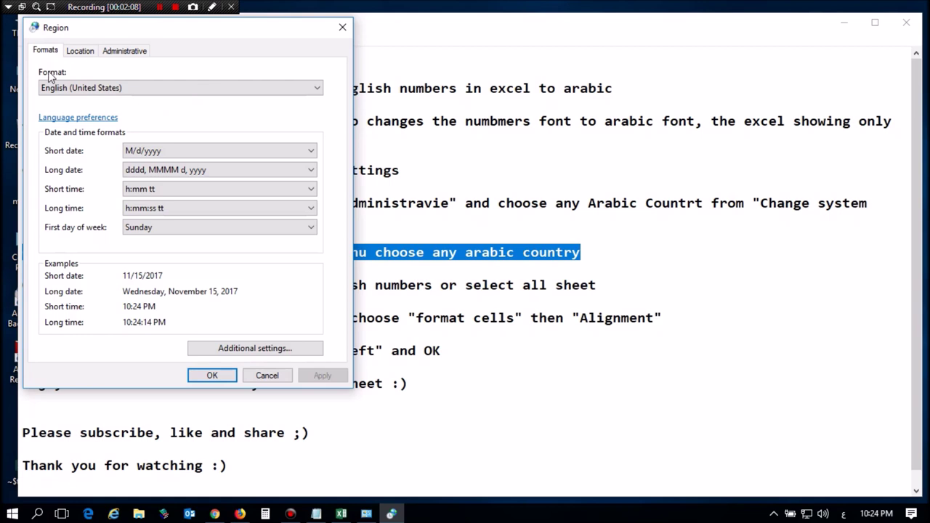
pyautogui.click(167, 86)
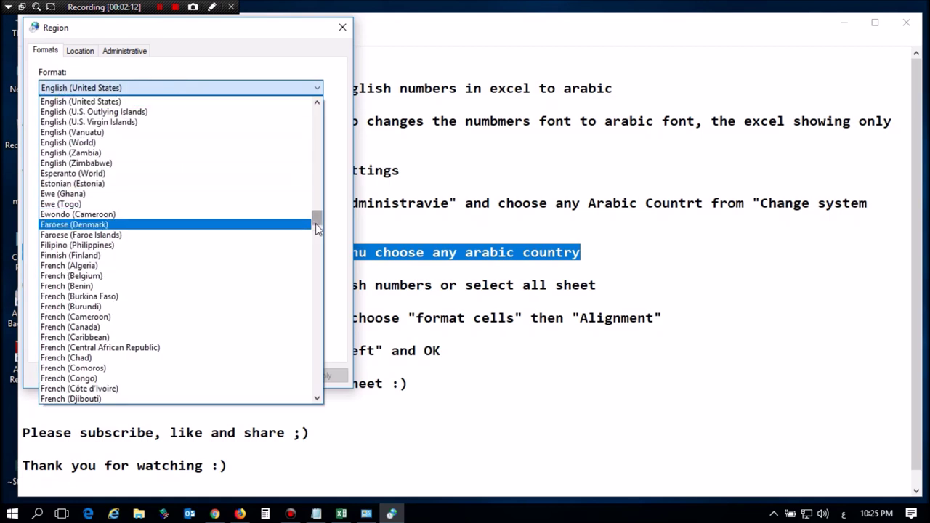
pyautogui.moveTo(317, 209); pyautogui.dragTo(325, 120)
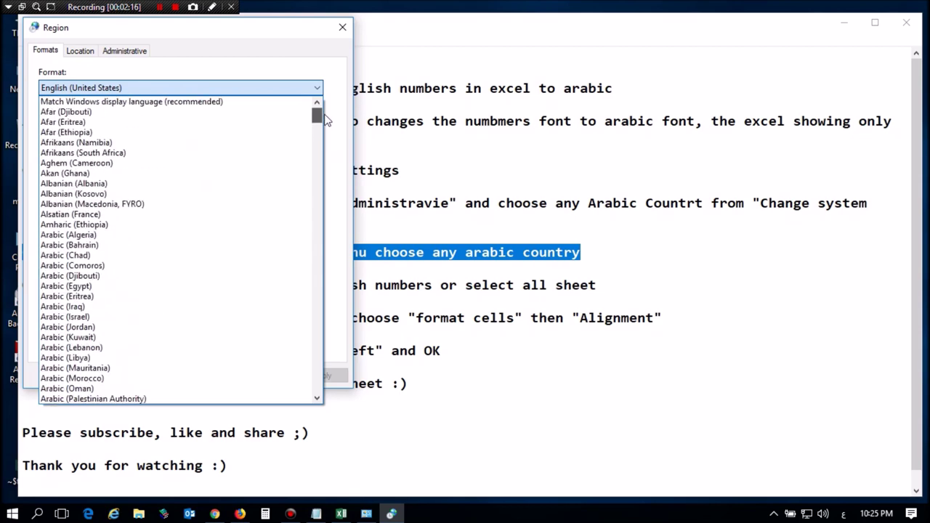
pyautogui.moveTo(325, 120); pyautogui.dragTo(321, 124)
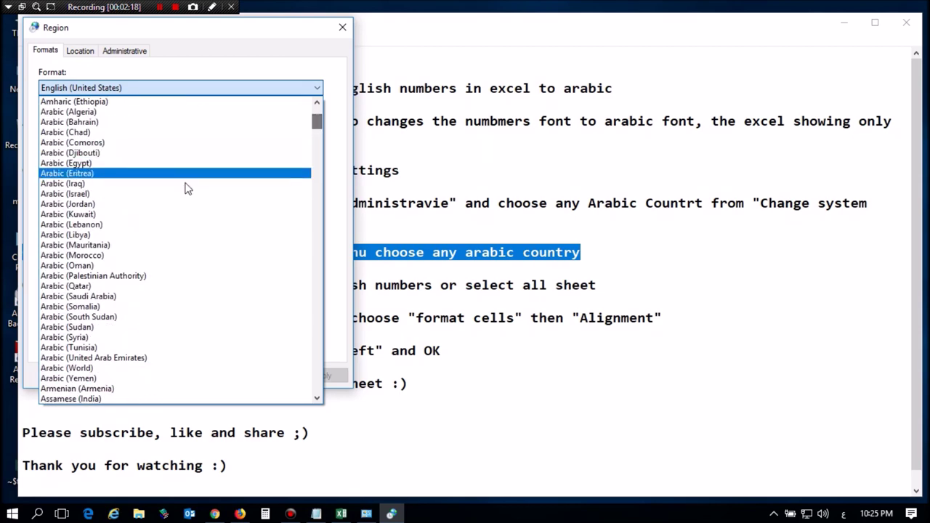
pyautogui.click(93, 296)
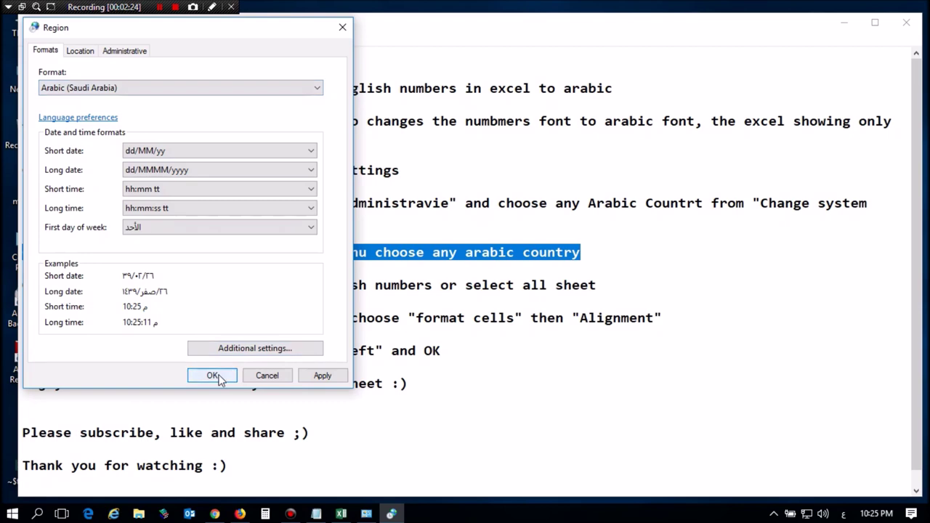
pyautogui.click(324, 376)
# Close the Region settings, then enter 1234 in F13 and 123344 in F7
pyautogui.click(212, 375)
pyautogui.moveTo(31, 285)
pyautogui.mouseDown()
pyautogui.moveTo(595, 285)
pyautogui.moveTo(440, 285)
pyautogui.moveTo(564, 286)
pyautogui.mouseUp()
pyautogui.click(342, 512)
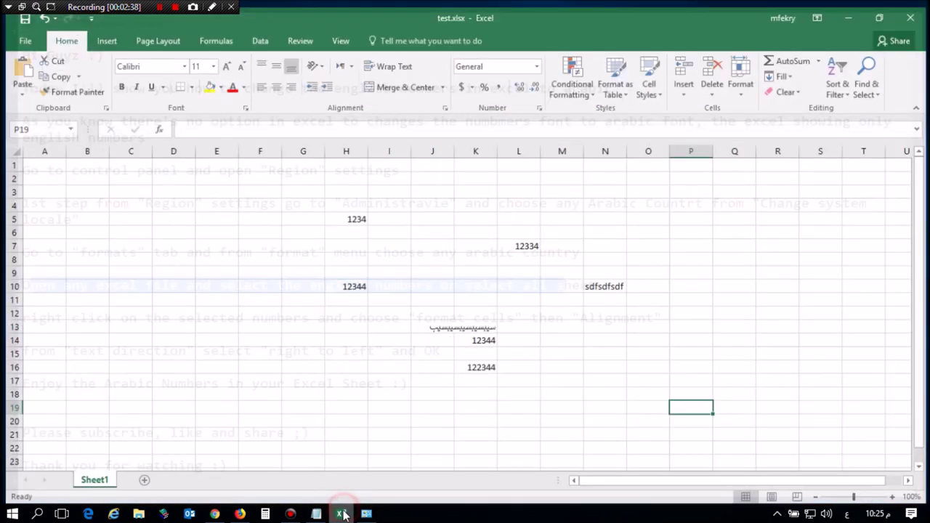
pyautogui.click(266, 322)
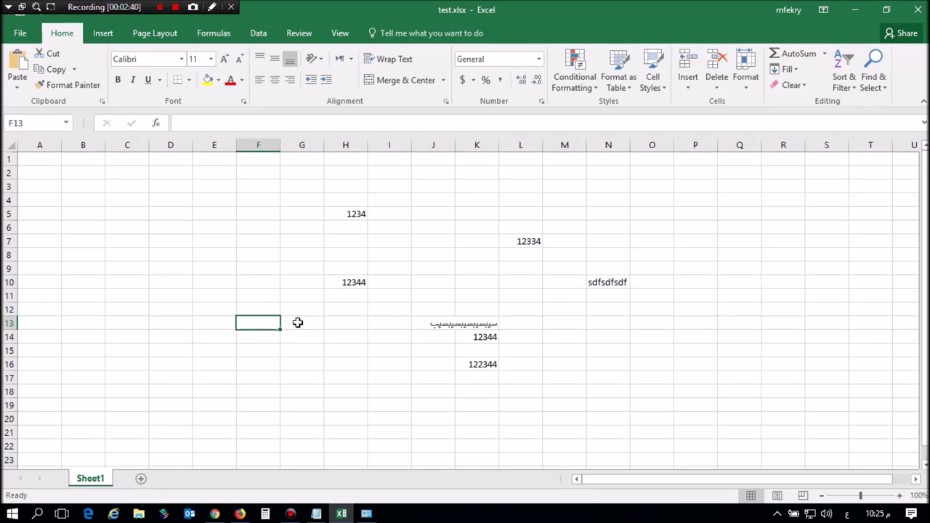
pyautogui.write('1234')
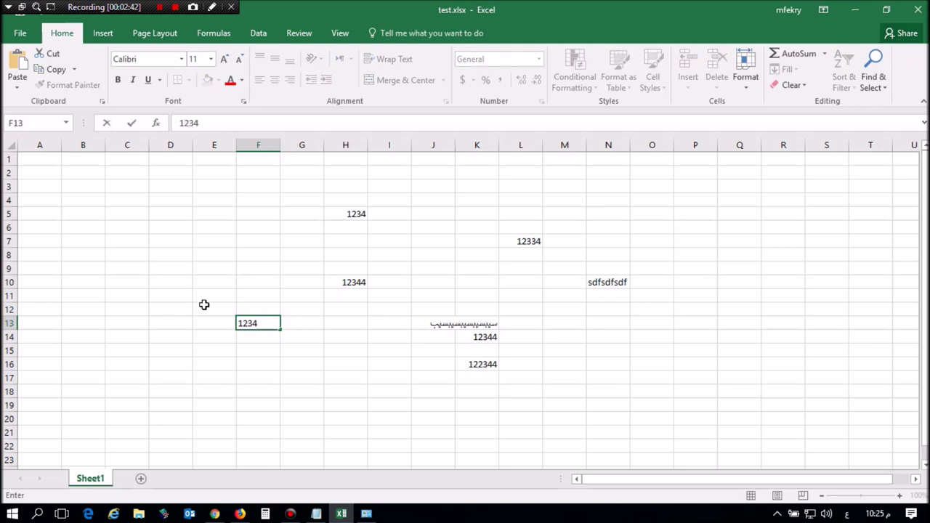
pyautogui.click(242, 236)
pyautogui.write('123344')
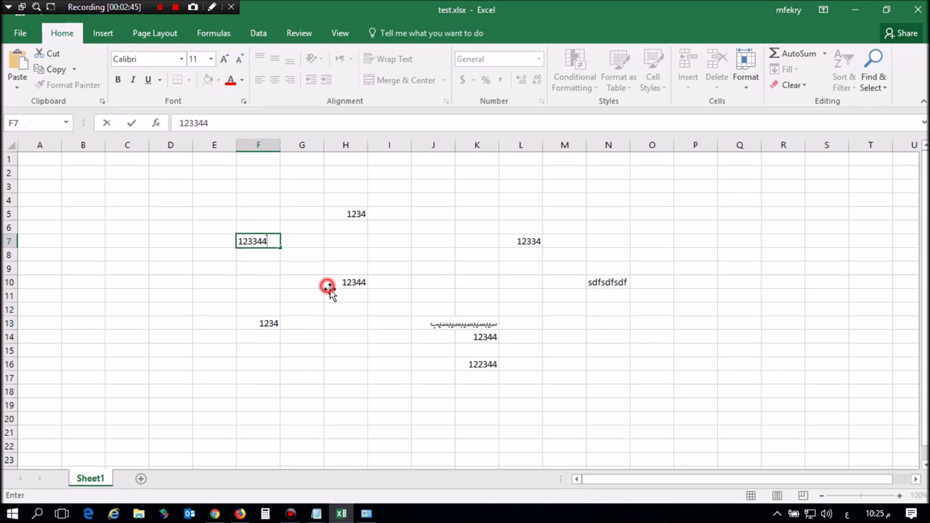
pyautogui.click(327, 287)
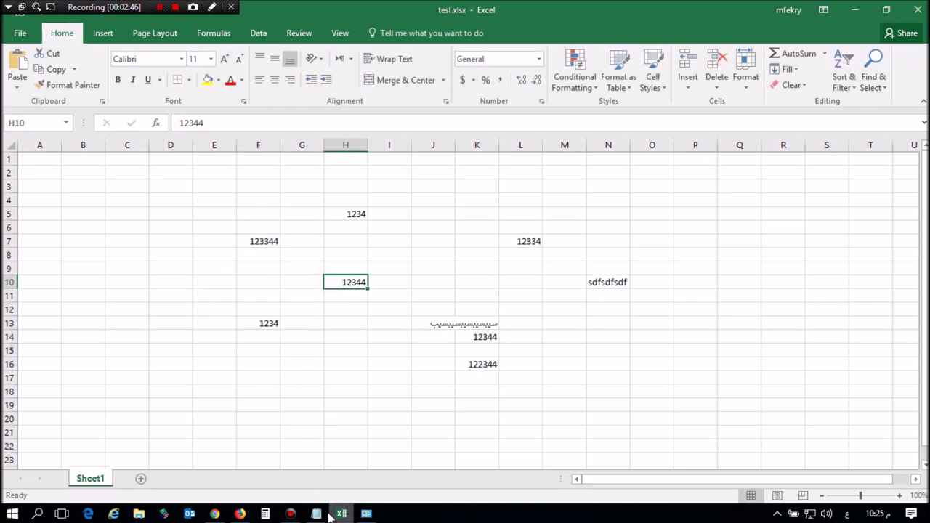
# Highlight the phrase 'select the english numbers' in the notes
pyautogui.click(317, 513)
pyautogui.click(506, 318)
pyautogui.moveTo(220, 284); pyautogui.dragTo(432, 284)
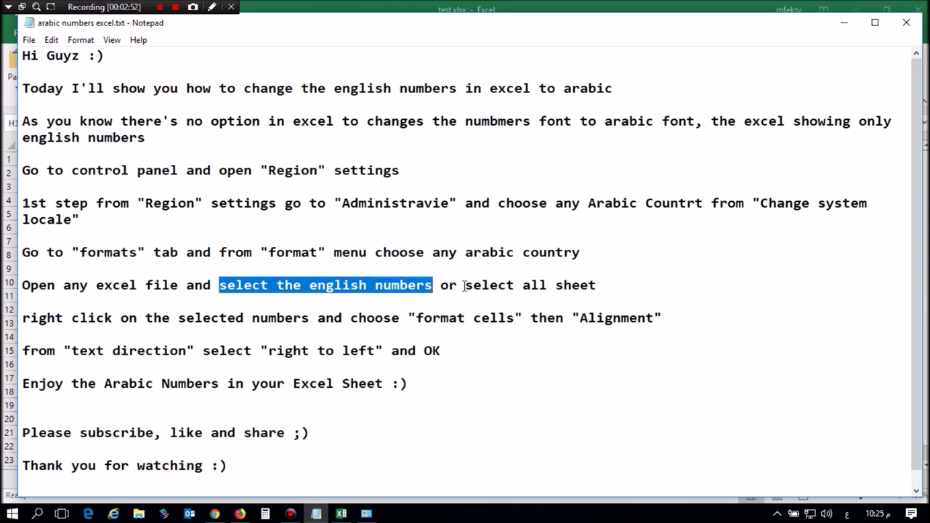
# Following the notes, select cells F6 through F18 in the sheet
pyautogui.moveTo(465, 285); pyautogui.dragTo(615, 283)
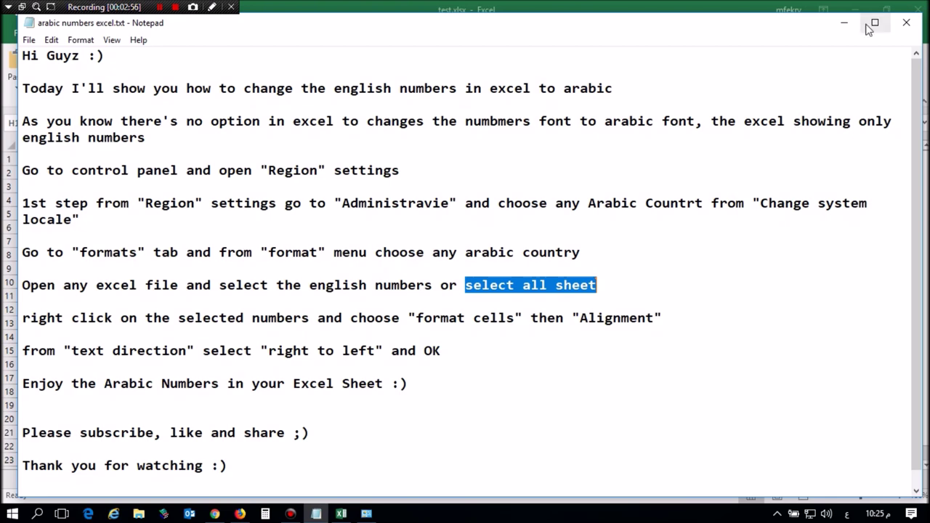
pyautogui.click(844, 23)
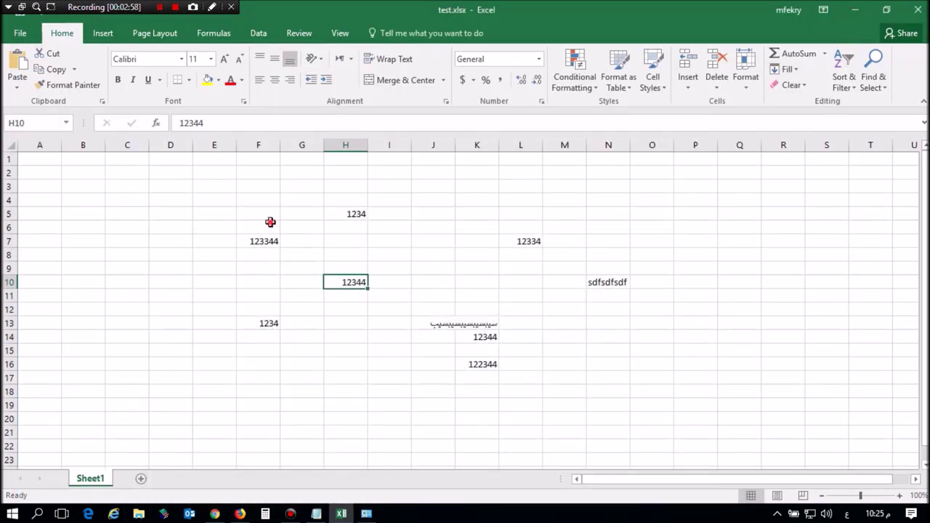
pyautogui.moveTo(269, 222); pyautogui.dragTo(257, 394)
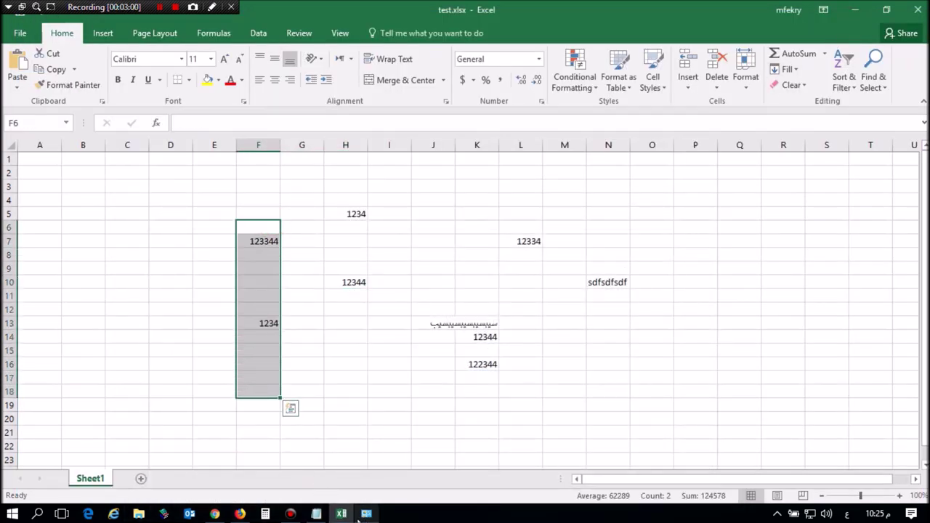
# Highlight the notes' step about formatting the selected numbers
pyautogui.click(316, 514)
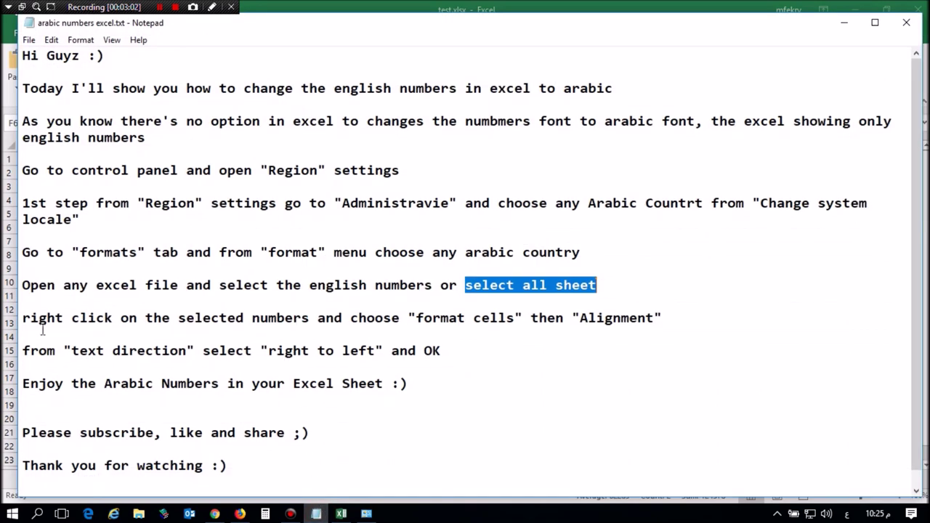
pyautogui.moveTo(33, 320); pyautogui.dragTo(656, 317)
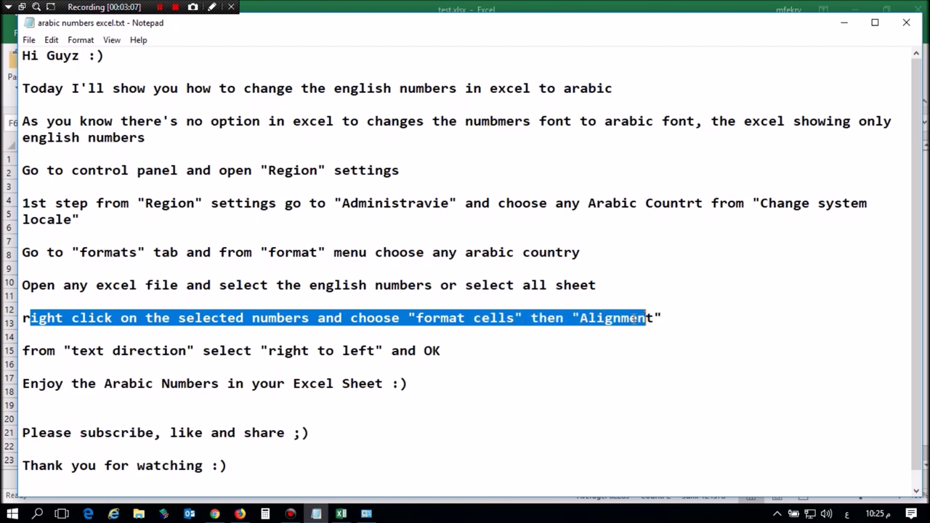
pyautogui.click(843, 22)
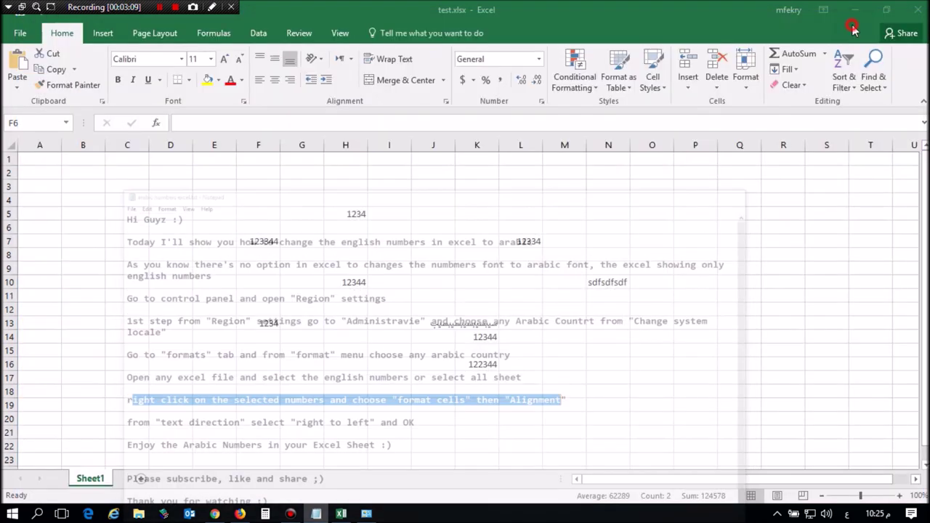
# Open Format Cells on the Alignment tab and highlight the notes' text-direction step
pyautogui.rightClick(263, 277)
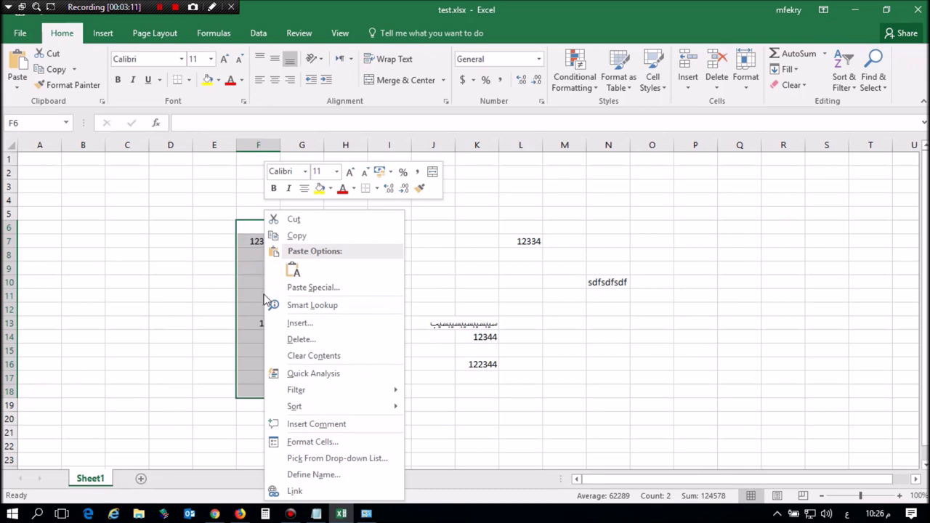
pyautogui.click(323, 443)
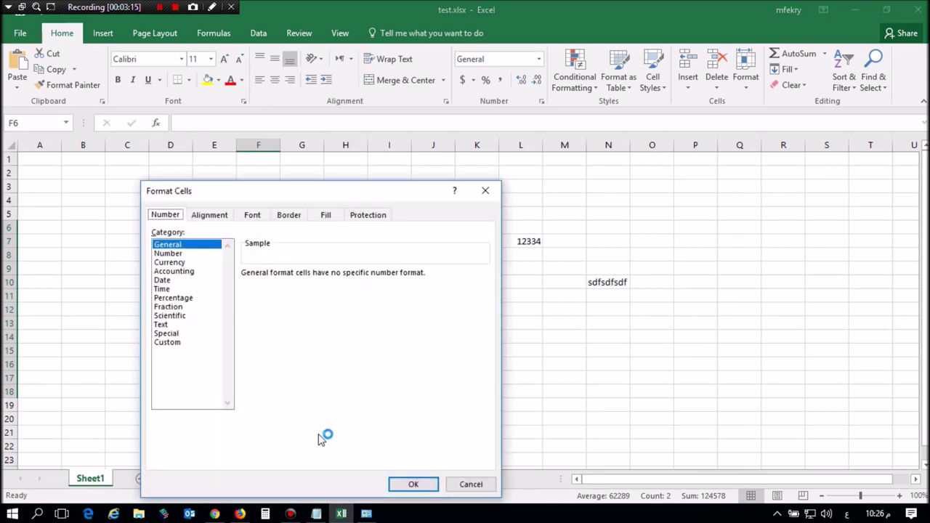
pyautogui.click(211, 217)
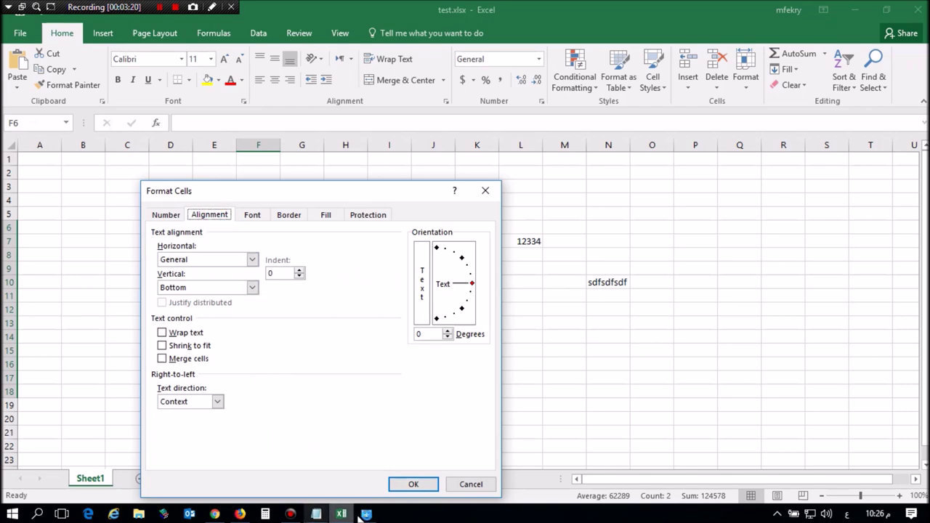
pyautogui.click(316, 514)
pyautogui.moveTo(23, 350); pyautogui.dragTo(446, 354)
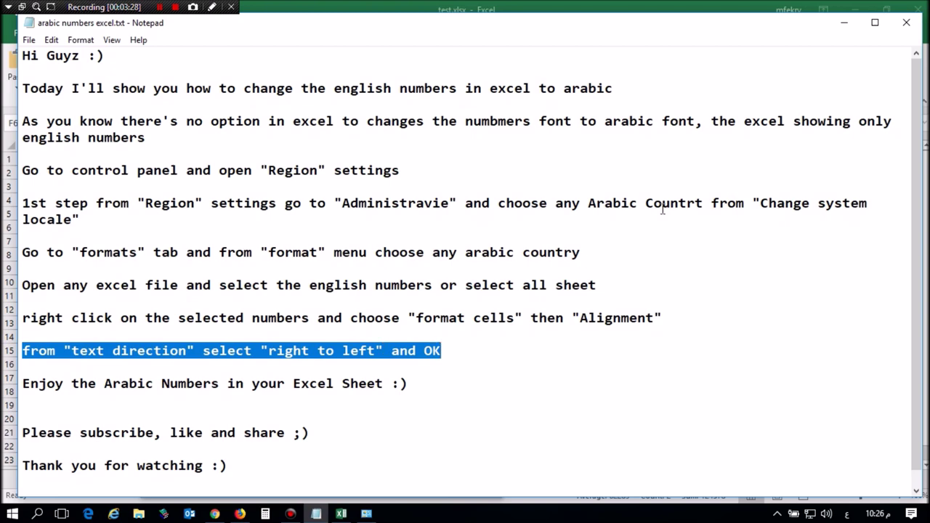
pyautogui.click(843, 23)
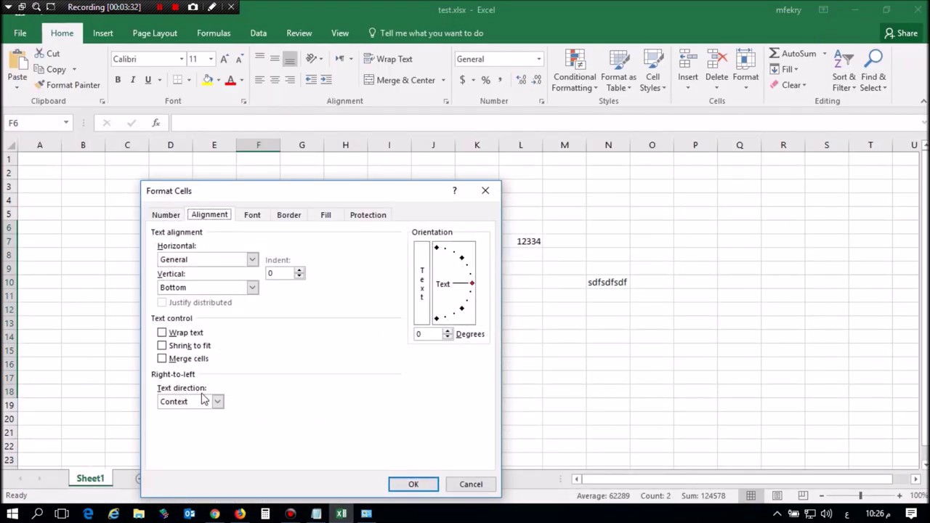
# Apply Right-to-Left text direction to the selected cells, then deselect them
pyautogui.click(217, 401)
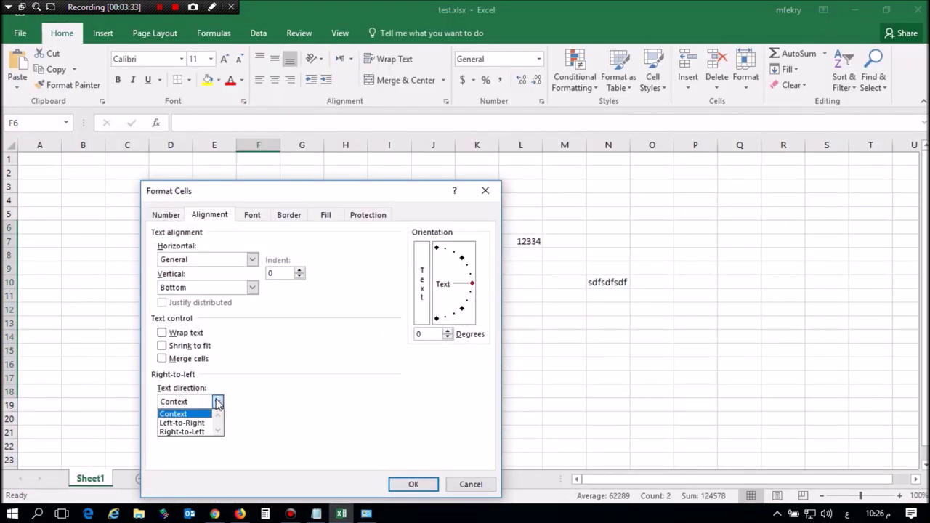
pyautogui.click(191, 433)
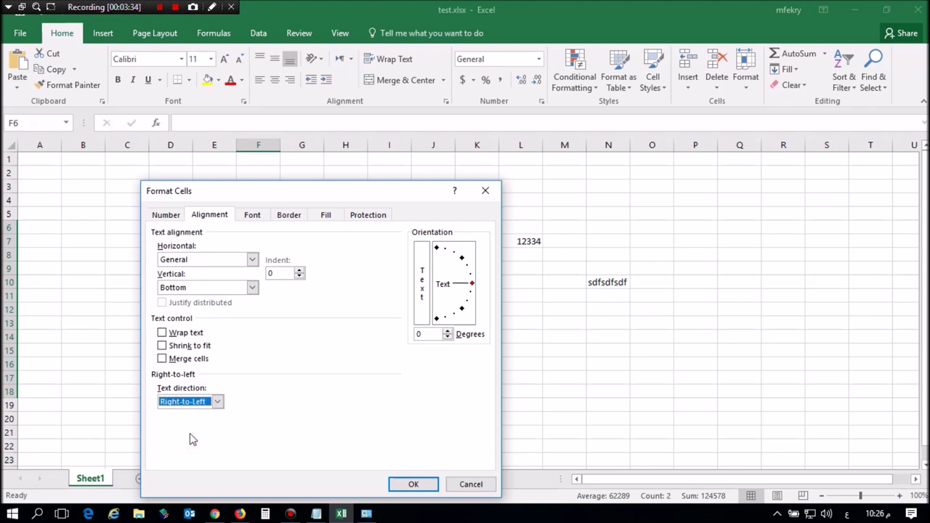
pyautogui.click(394, 484)
pyautogui.click(346, 363)
pyautogui.moveTo(260, 216); pyautogui.dragTo(256, 383)
pyautogui.click(299, 419)
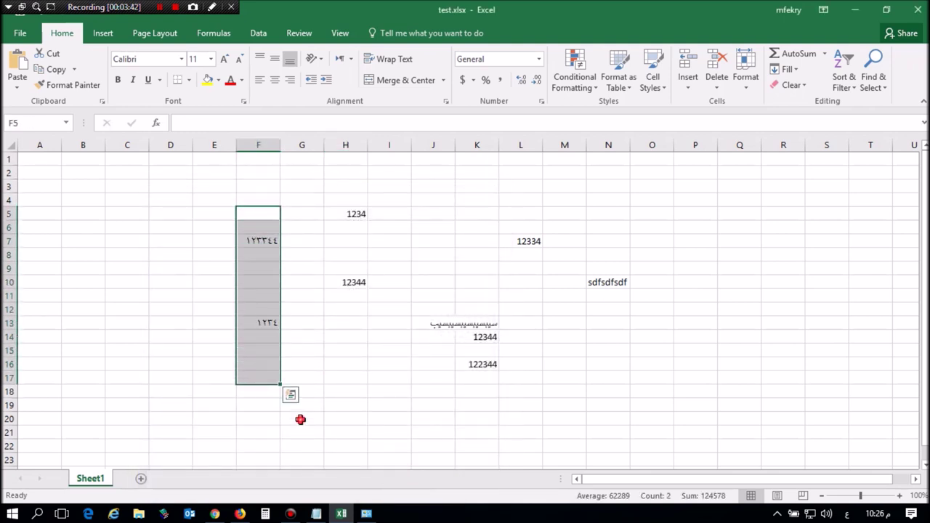
# Enter ١٢٣٤٥٥ in F11, 1234 in D9 and ١٢٣٤ in F9
pyautogui.click(266, 293)
pyautogui.write('١٢')
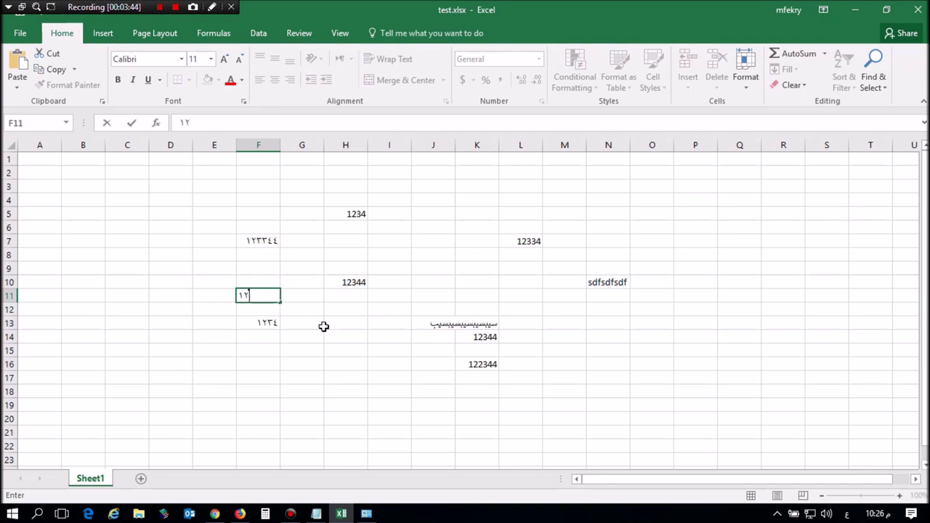
pyautogui.write('٣٤٥٥')
pyautogui.click(301, 364)
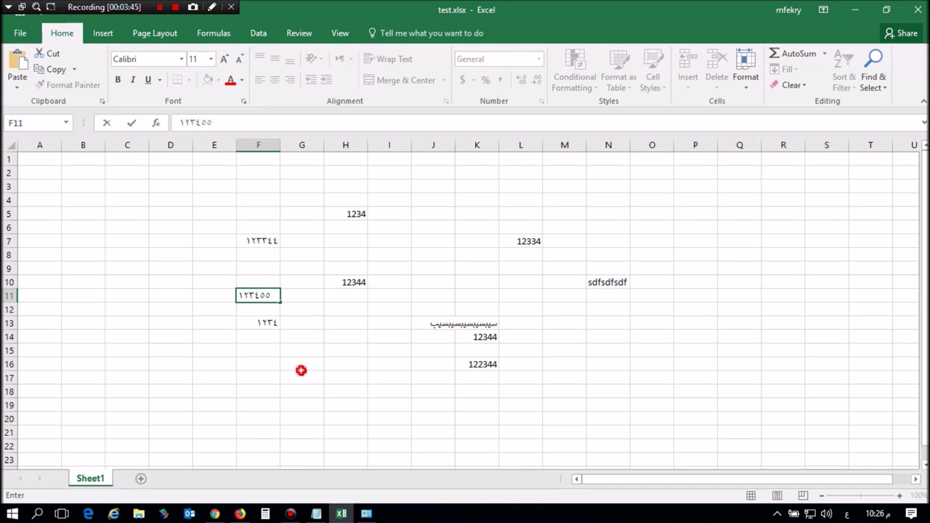
pyautogui.click(171, 273)
pyautogui.write('1234')
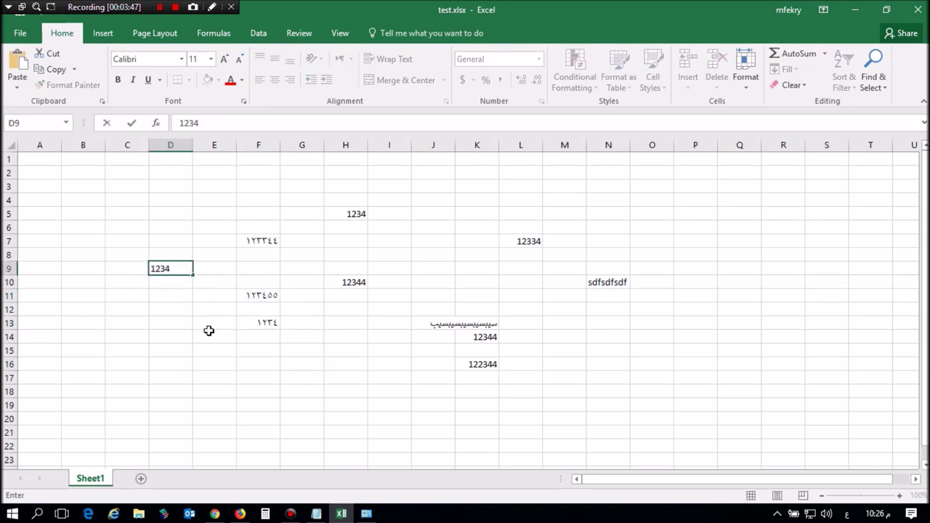
pyautogui.click(201, 345)
pyautogui.click(266, 269)
pyautogui.write('١٢٣٤')
pyautogui.click(220, 379)
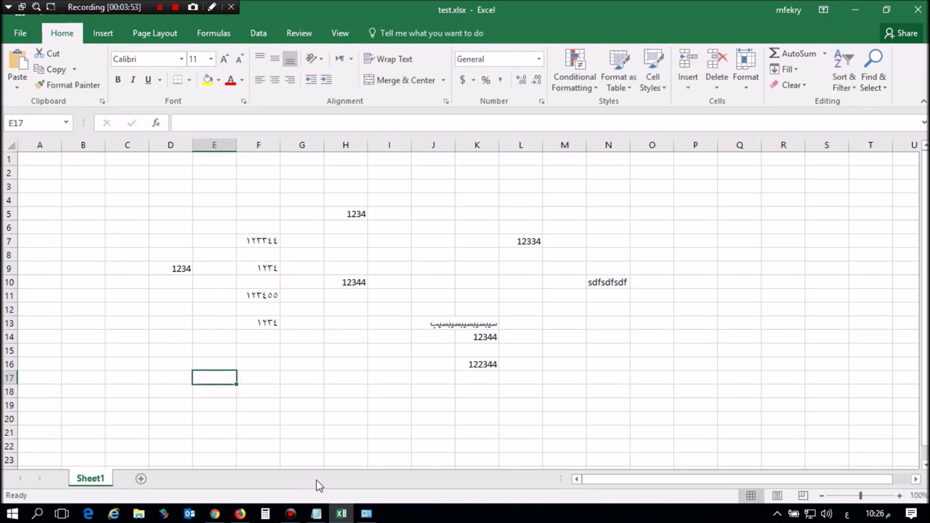
pyautogui.click(316, 514)
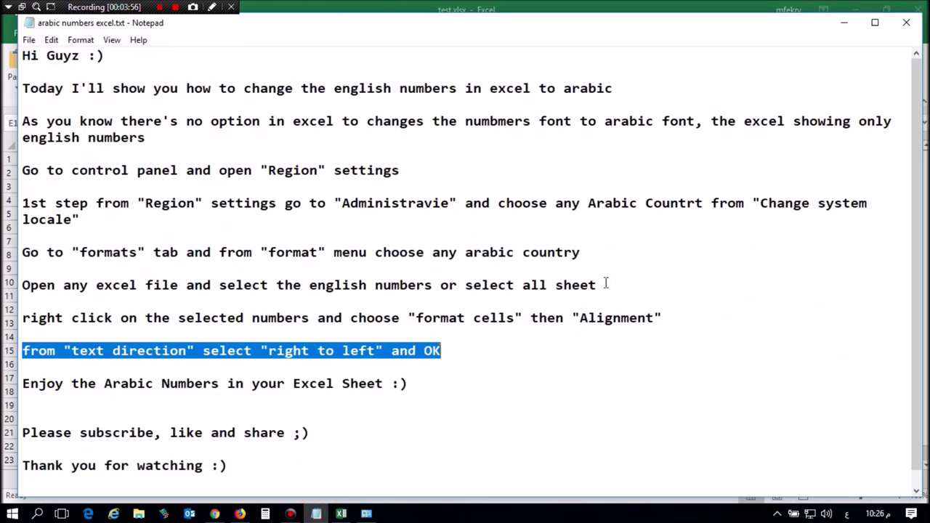
# Highlight the 'select all sheet' line in the Notepad notes, then minimize Notepad
pyautogui.moveTo(603, 283); pyautogui.dragTo(431, 285)
pyautogui.click(444, 296)
pyautogui.moveTo(597, 284); pyautogui.dragTo(479, 279)
pyautogui.click(843, 22)
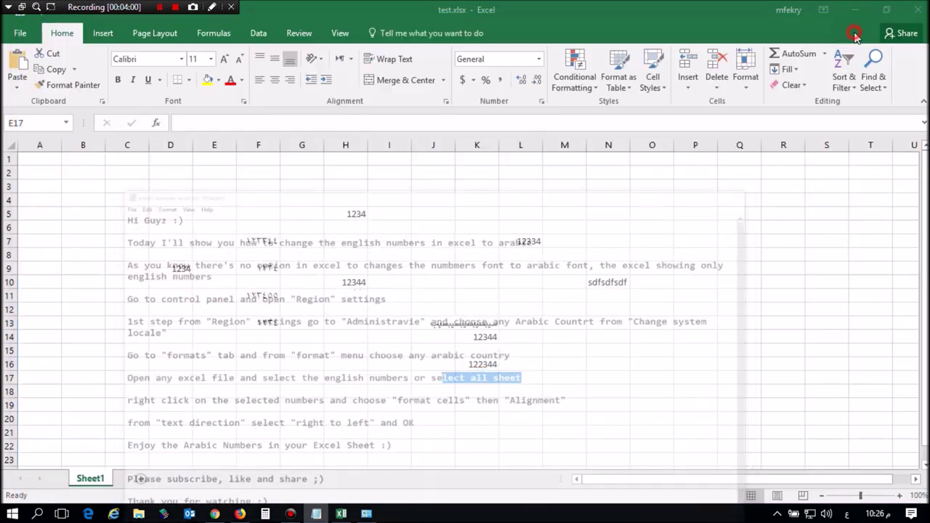
# Give every cell on Sheet1 Right-to-Left text direction via Format Cells > Alignment, then deselect
pyautogui.click(13, 148)
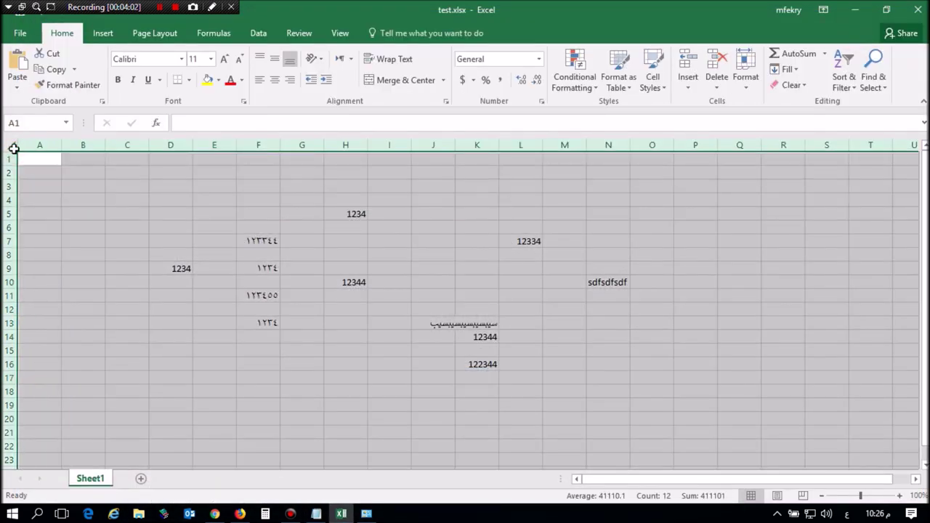
pyautogui.rightClick(186, 184)
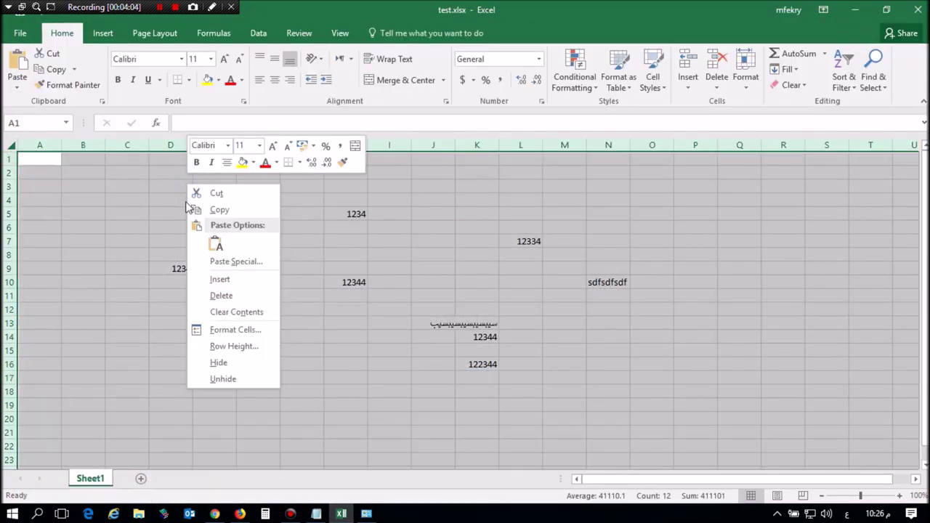
pyautogui.click(218, 329)
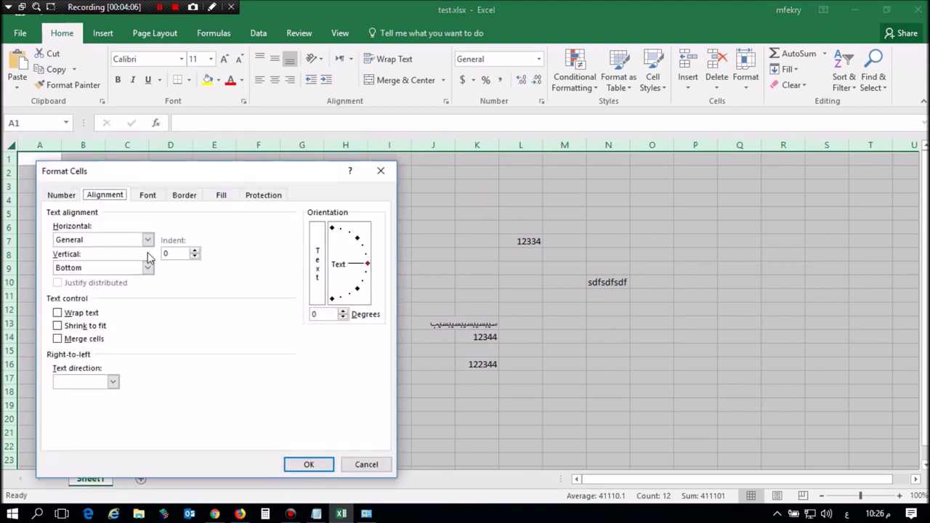
pyautogui.click(104, 195)
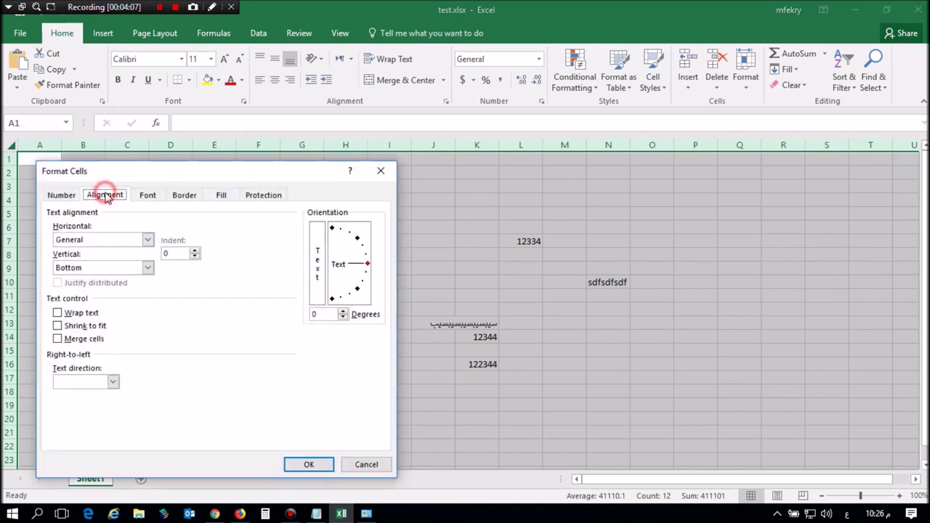
pyautogui.click(114, 382)
pyautogui.click(96, 410)
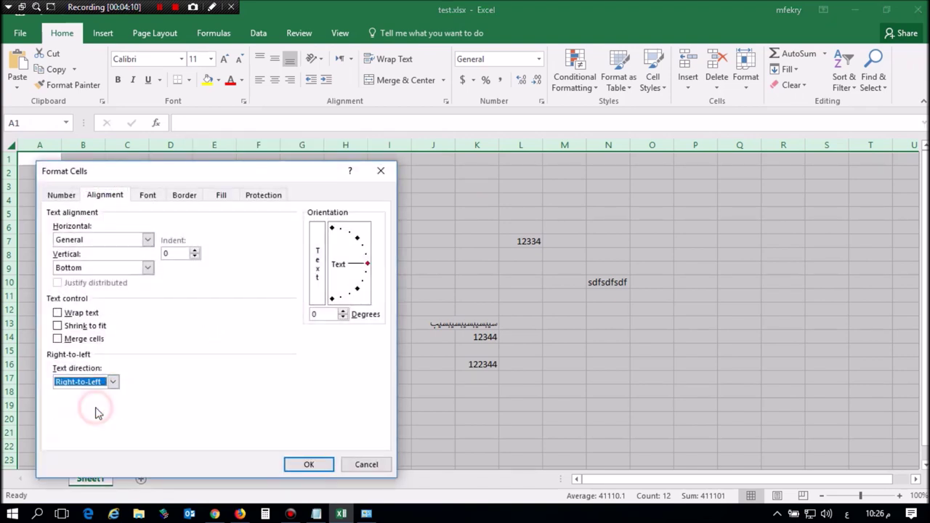
pyautogui.click(291, 460)
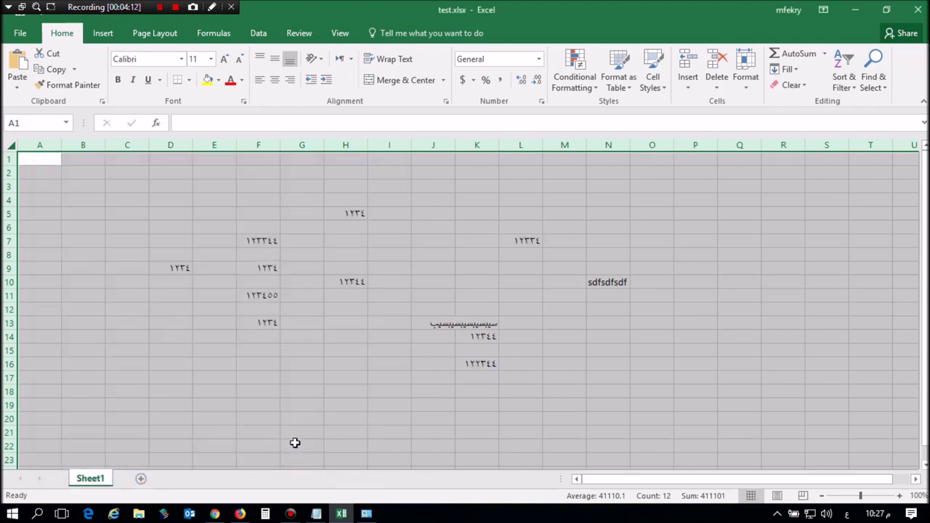
pyautogui.click(294, 442)
pyautogui.click(440, 213)
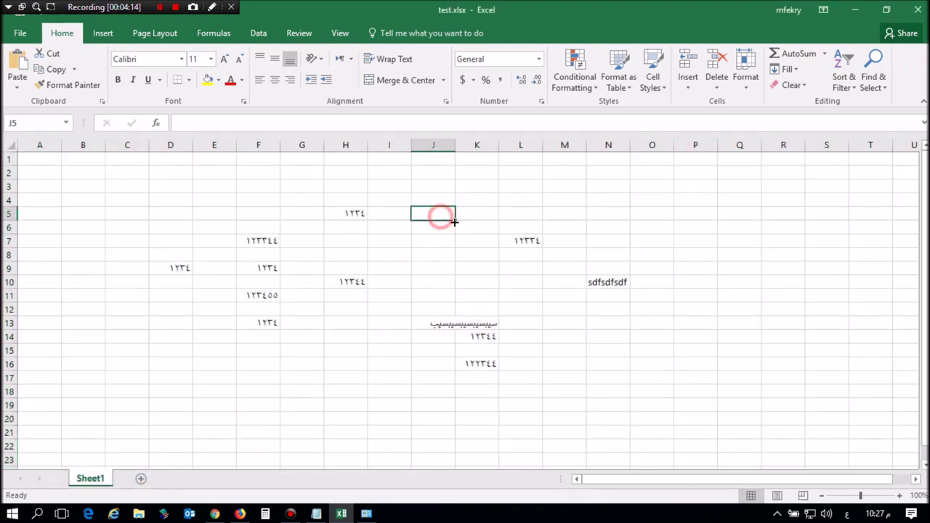
# Enter ٣٤٥٥٦٧ in J5, ٢٣٤٥ in H17, ١ in B19 and the date ١\٢٠١٧ in B4
pyautogui.write('٣٤٥٥٦٧')
pyautogui.click(343, 374)
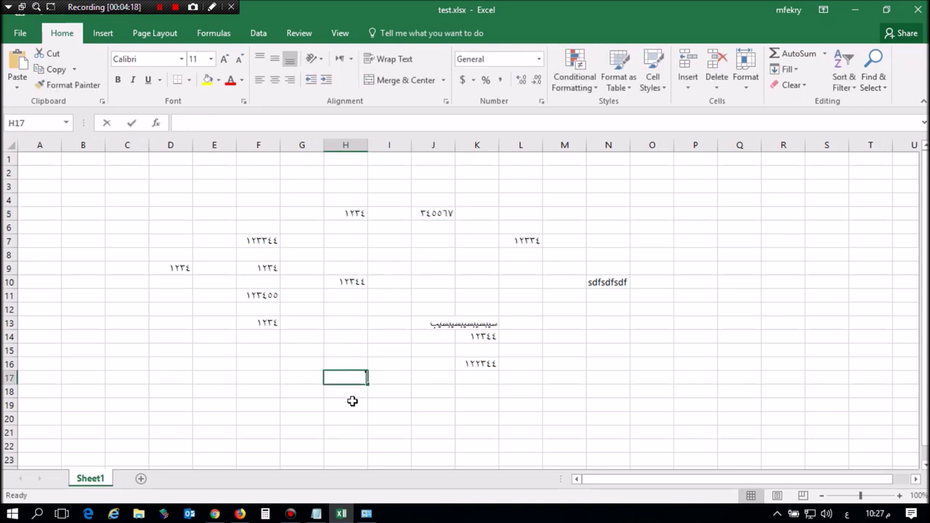
pyautogui.write('٢٣٤٥')
pyautogui.click(83, 407)
pyautogui.write('١')
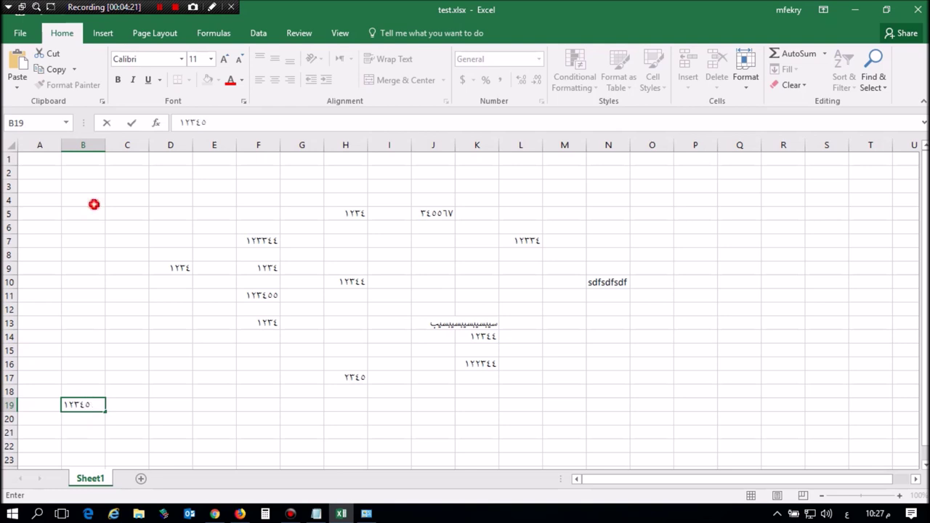
pyautogui.click(94, 204)
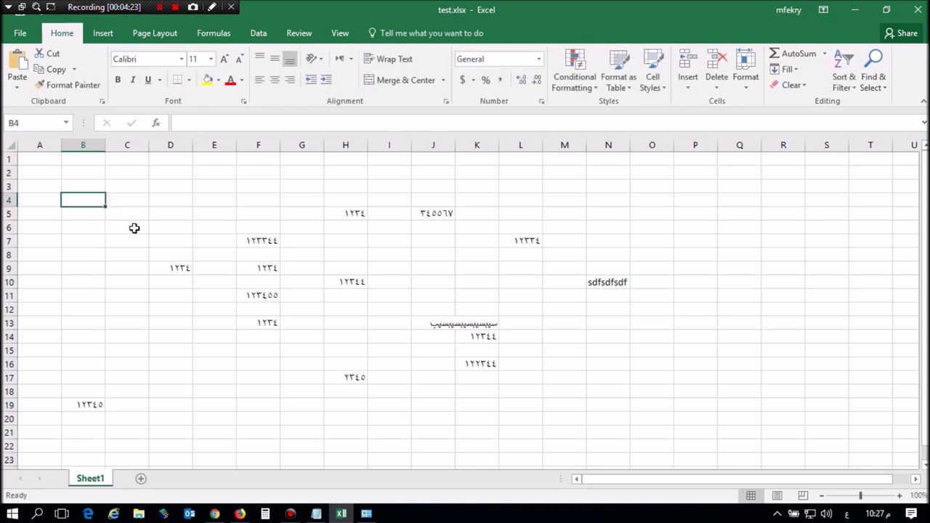
pyautogui.write('١٥')
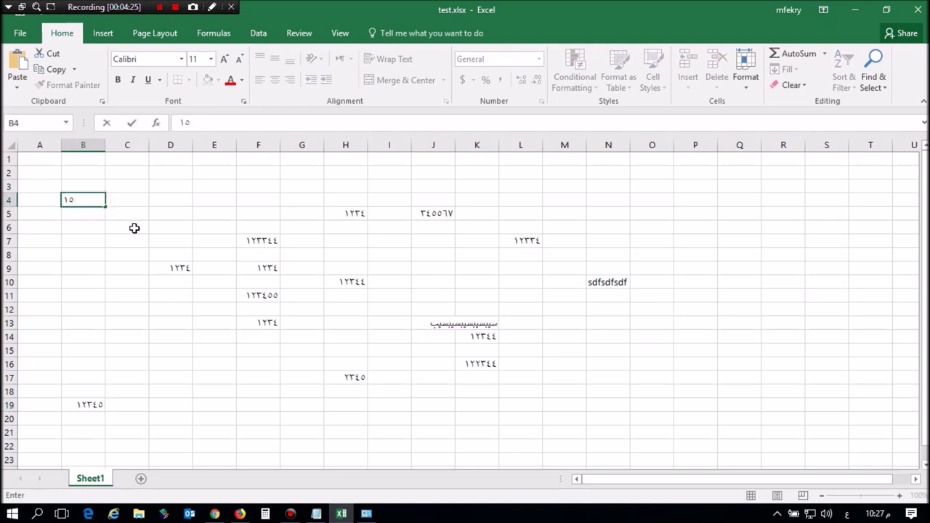
pyautogui.write('\\١١\\٢٠١٧')
pyautogui.press('Return')
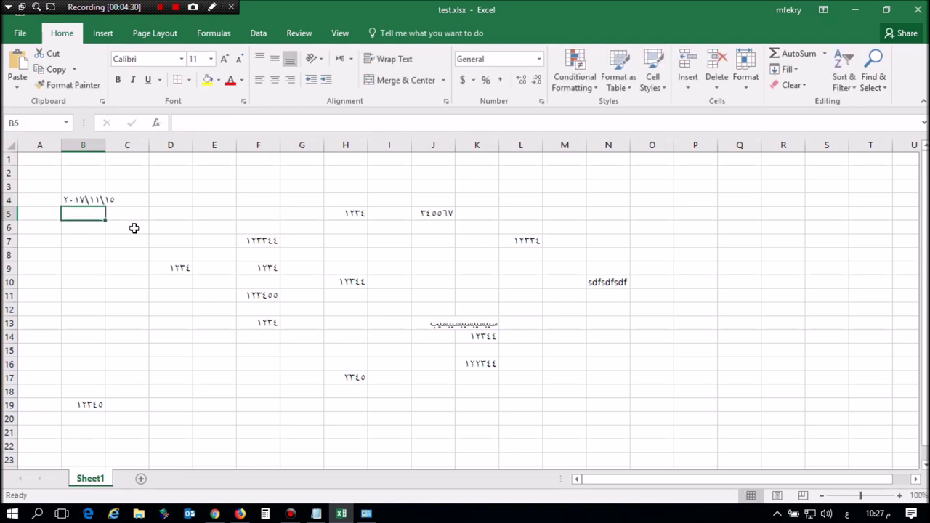
pyautogui.click(114, 257)
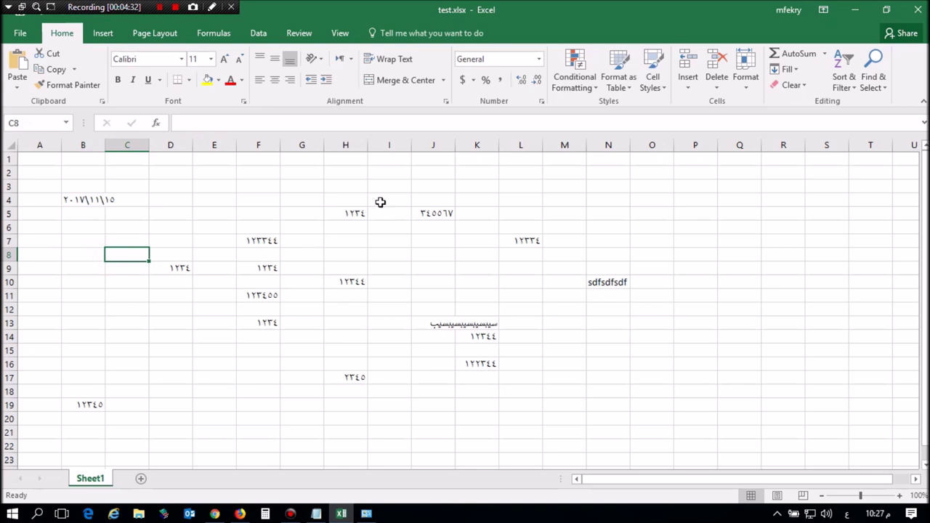
# Enter ٣٤٥ in N4 and ٥٦٤٣٣ in T11
pyautogui.click(609, 198)
pyautogui.write('٣٤٥')
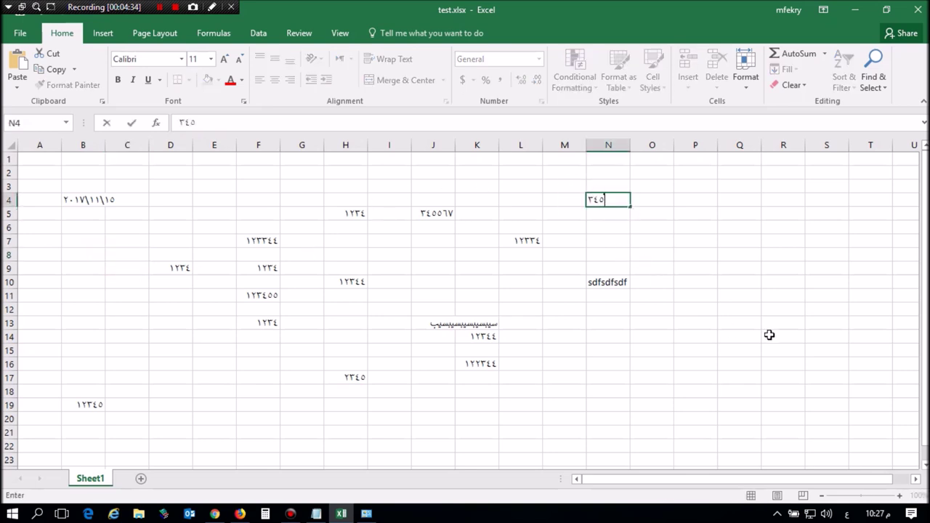
pyautogui.click(880, 300)
pyautogui.write('٥٦٤٣٣')
pyautogui.click(801, 351)
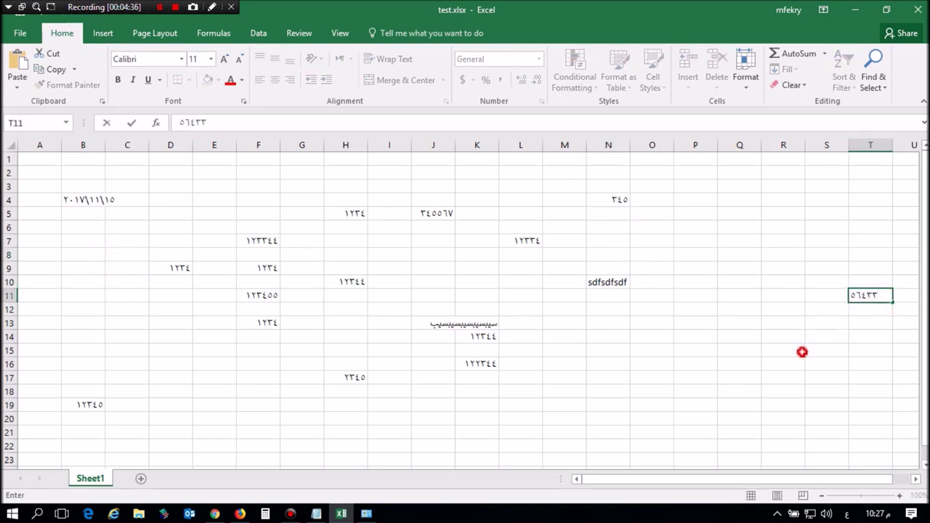
# Switch keyboard input to English, then enter ١٢٣٤٥ in N18, ٢٣ in P11, and a number in R4
pyautogui.click(847, 514)
pyautogui.click(827, 406)
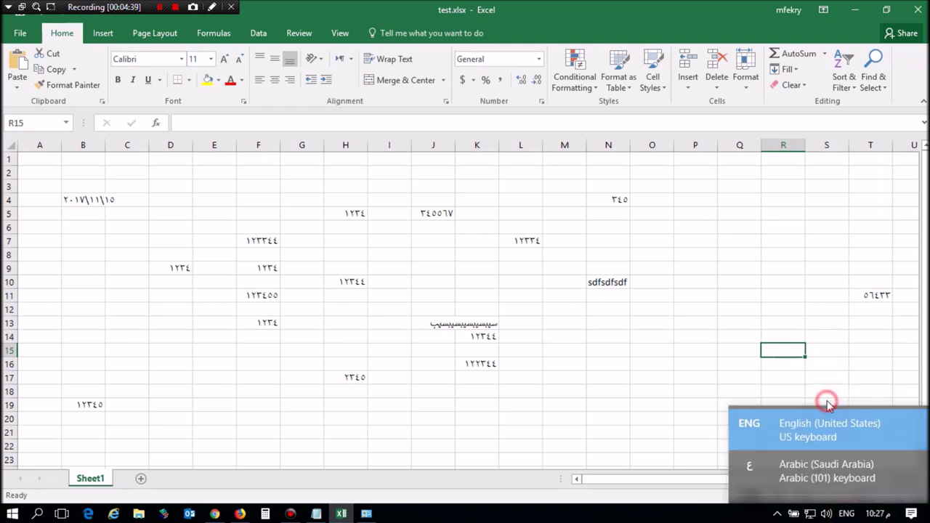
pyautogui.click(616, 390)
pyautogui.write('١٢٣٤')
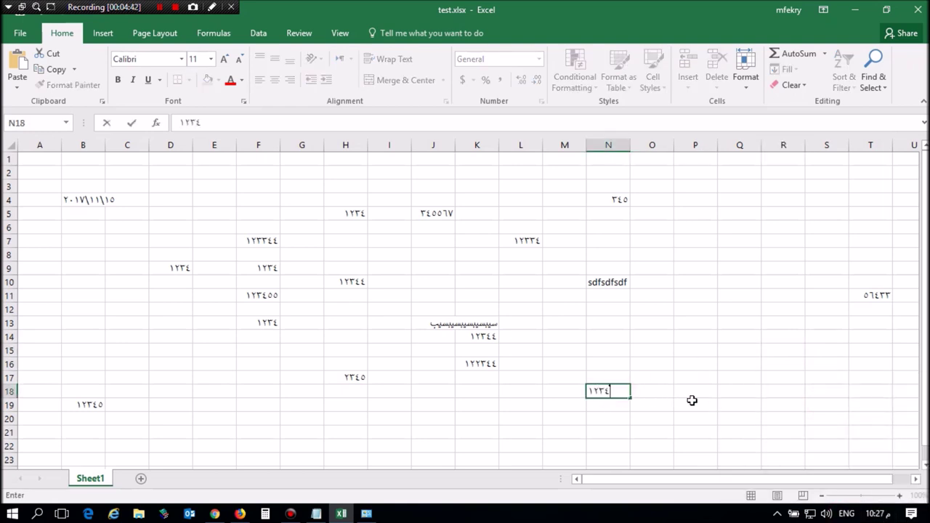
pyautogui.write('٥')
pyautogui.click(691, 290)
pyautogui.write('٢٣')
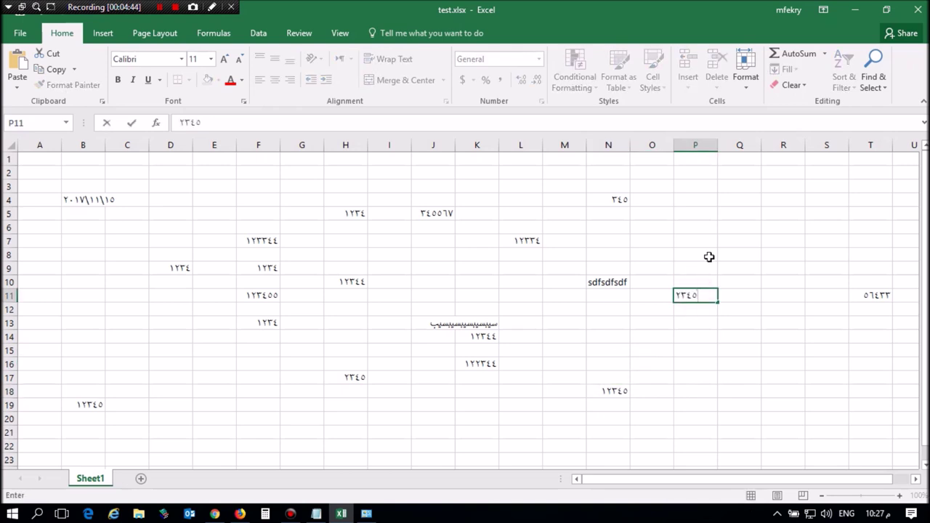
pyautogui.click(786, 205)
pyautogui.write('١٢٣٤٥')
pyautogui.click(775, 251)
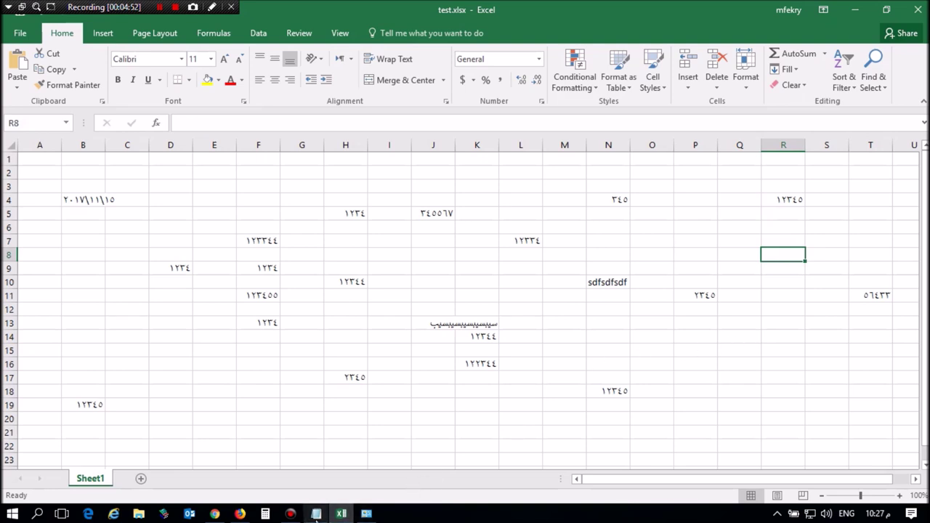
# Bring arabic numbers excel.txt forward and highlight its closing Enjoy, subscribe and thank-you lines
pyautogui.moveTo(316, 513)
pyautogui.click(313, 423)
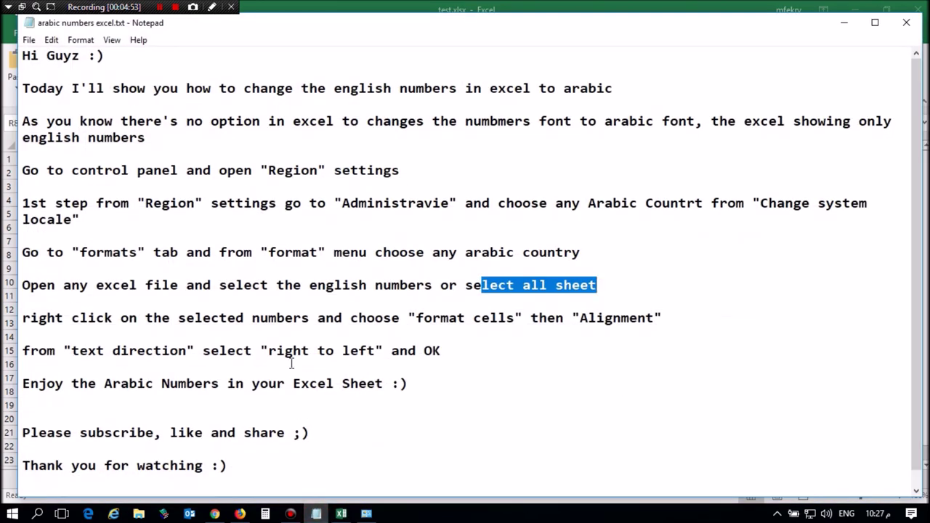
pyautogui.moveTo(29, 383)
pyautogui.mouseDown()
pyautogui.moveTo(71, 374)
pyautogui.moveTo(315, 397)
pyautogui.mouseUp()
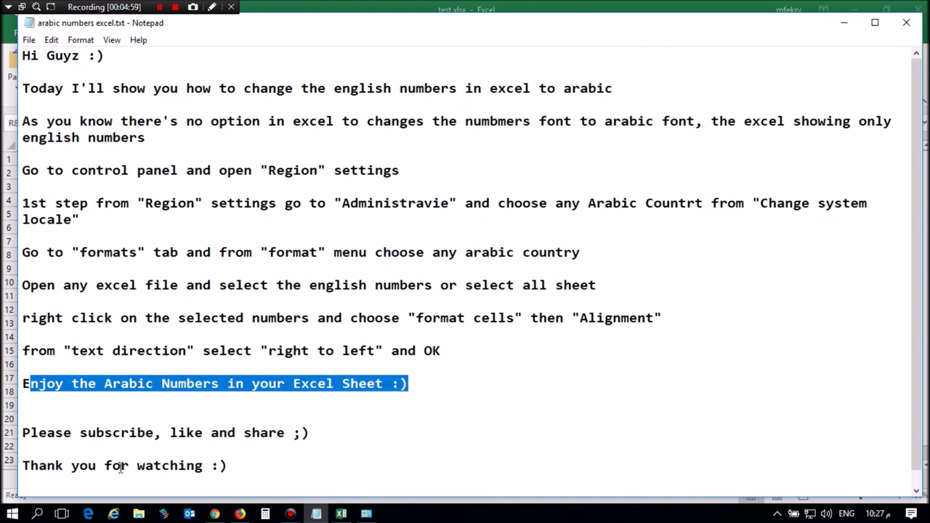
pyautogui.moveTo(29, 432); pyautogui.dragTo(316, 432)
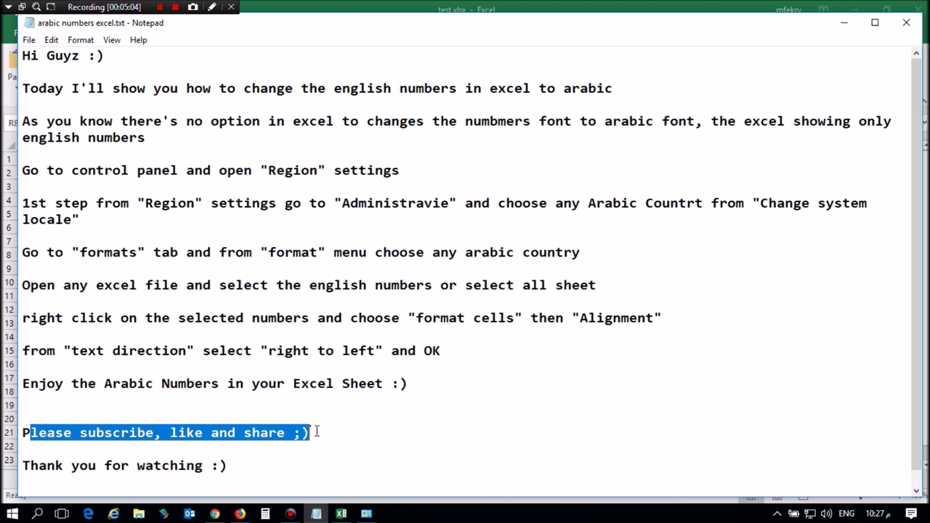
pyautogui.moveTo(30, 465); pyautogui.dragTo(253, 468)
pyautogui.moveTo(30, 465); pyautogui.dragTo(288, 475)
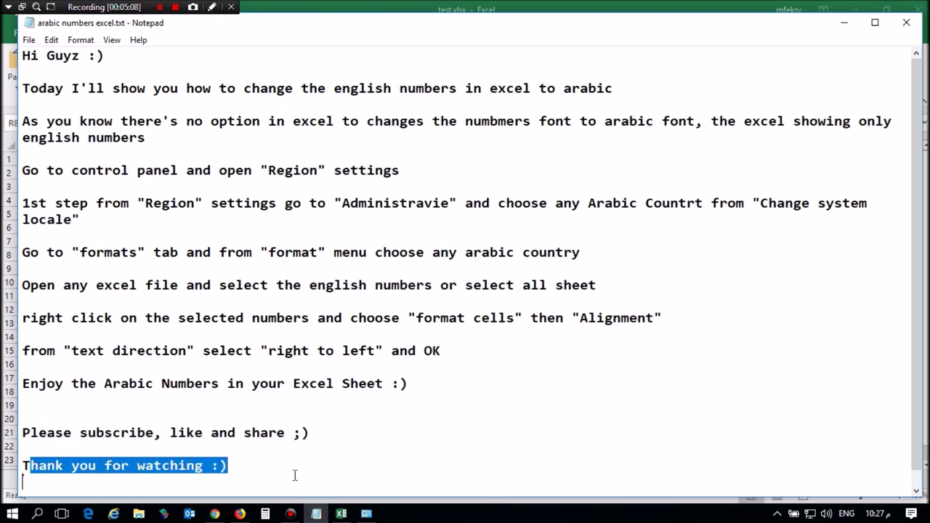